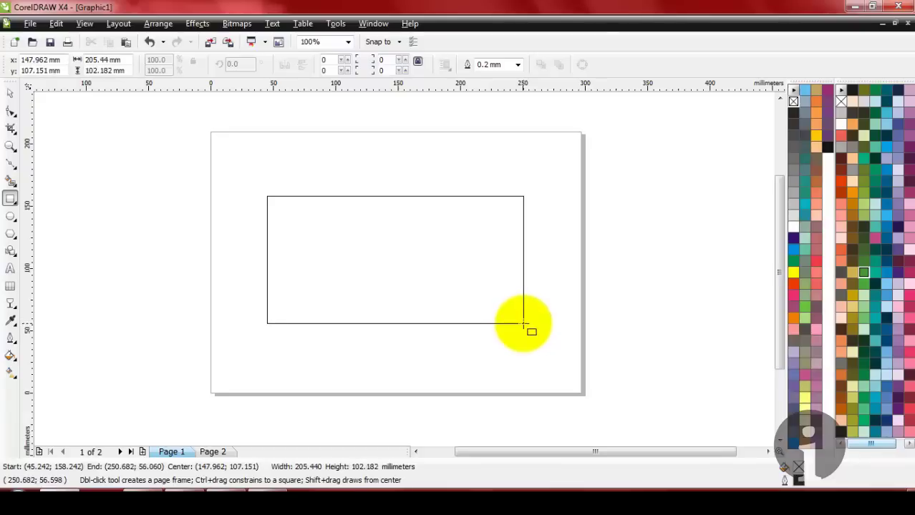
Step: Centre the rectangle on the page, then draw a closed Bezier shape with a curved inner edge over the rectangle's upper-left corner
key(p)
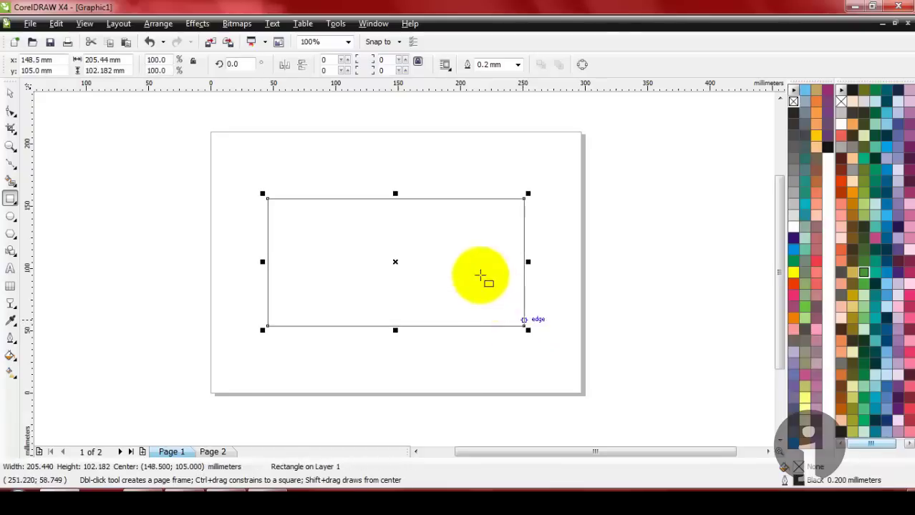
click(18, 168)
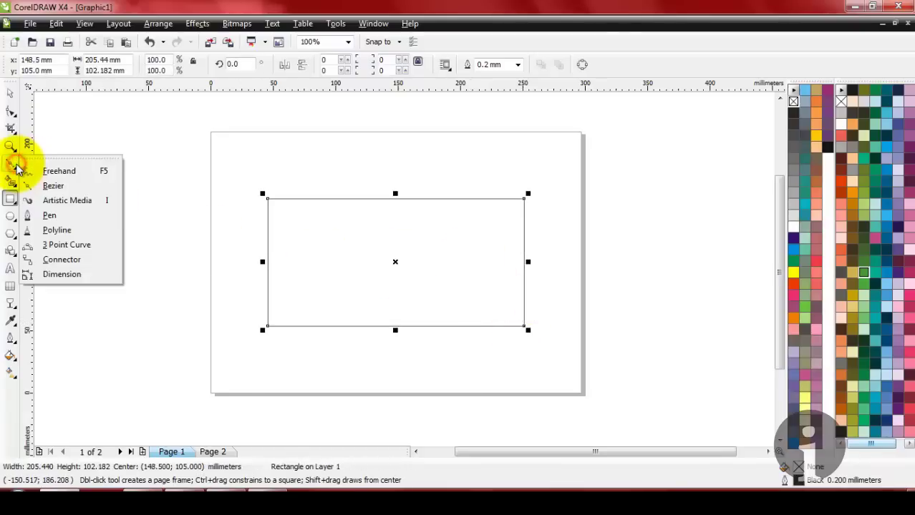
click(58, 188)
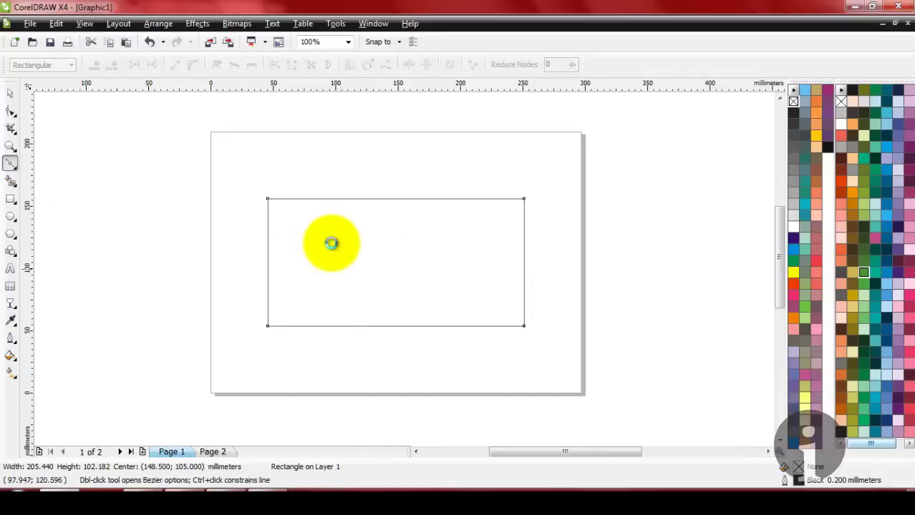
scroll(258, 301, up, 1)
scroll(405, 269, down, 1)
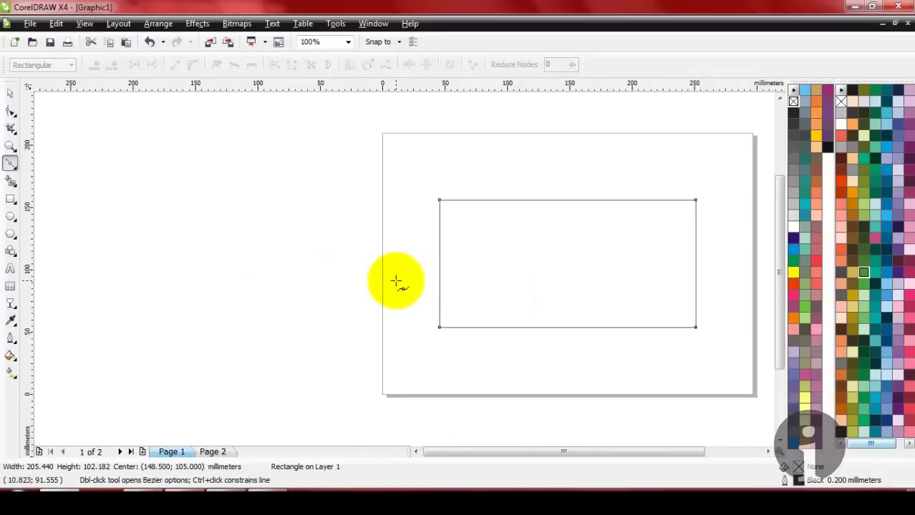
click(393, 277)
drag(514, 188, 591, 187)
click(460, 154)
click(395, 186)
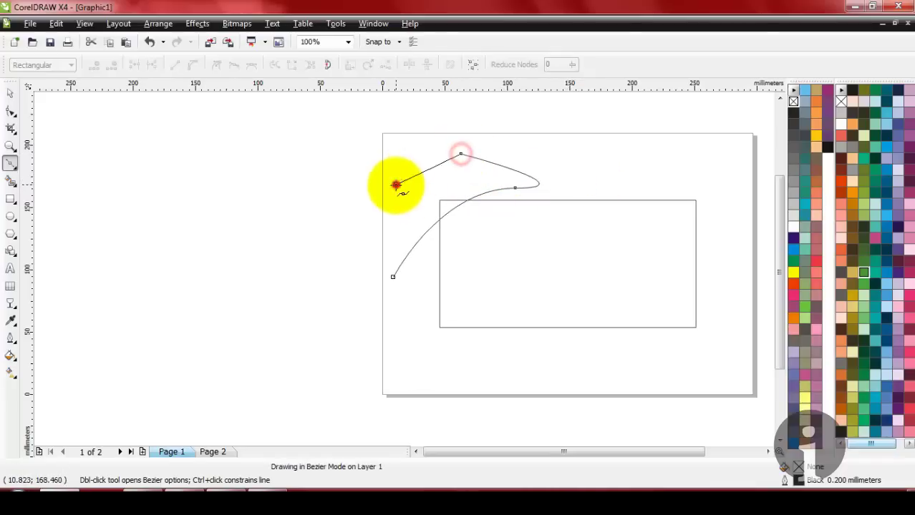
drag(396, 221, 397, 259)
click(392, 276)
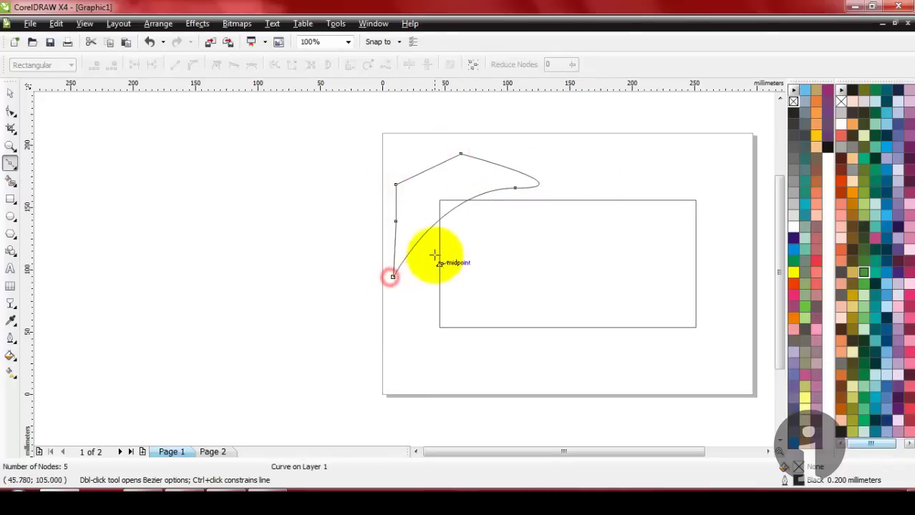
Step: Move the Bezier shape slightly right and down, and place it inside the rectangle as a PowerClip
scroll(446, 243, up, 2)
click(10, 93)
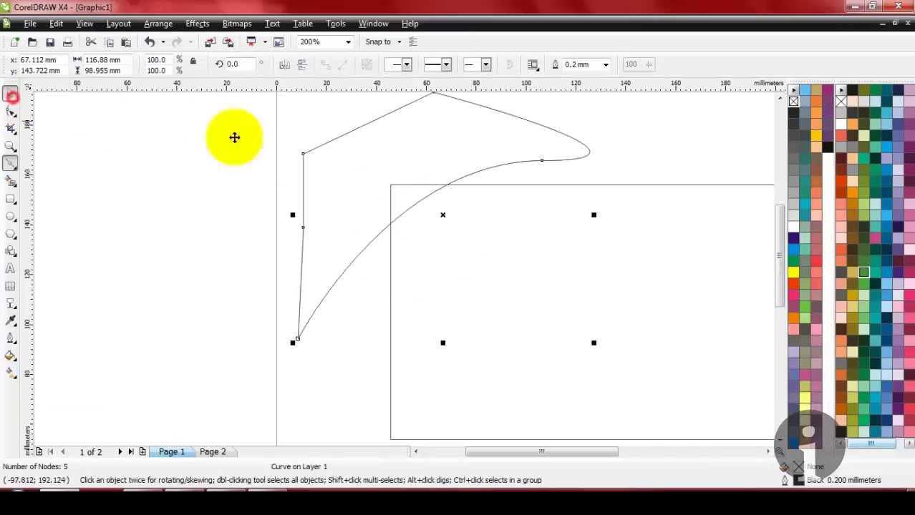
drag(443, 150, 496, 157)
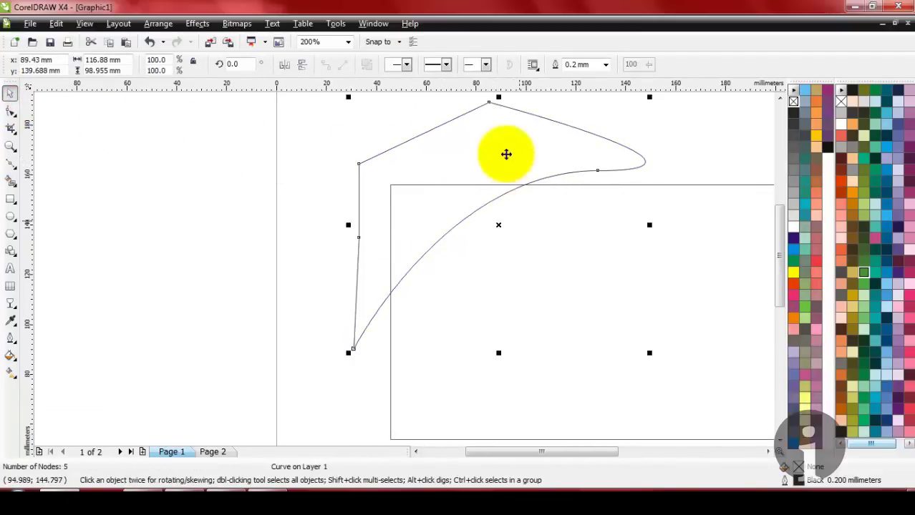
click(197, 24)
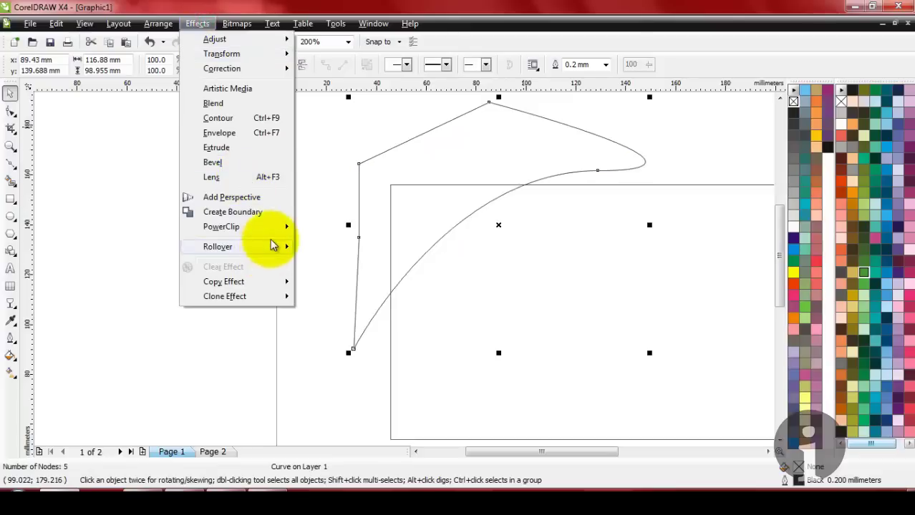
mouse_move(279, 227)
click(330, 228)
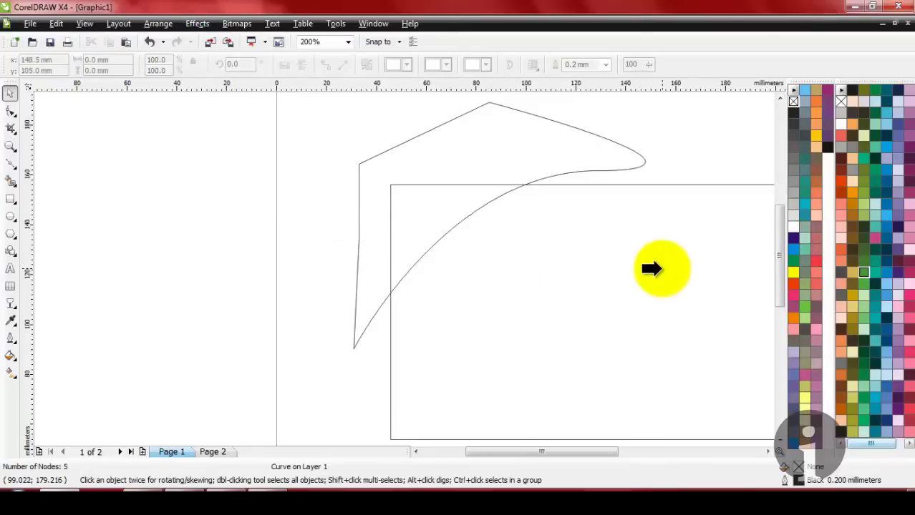
click(659, 266)
Step: Edit the PowerClip contents and move the curved shape back over the rectangle's upper-left corner
right_click(551, 259)
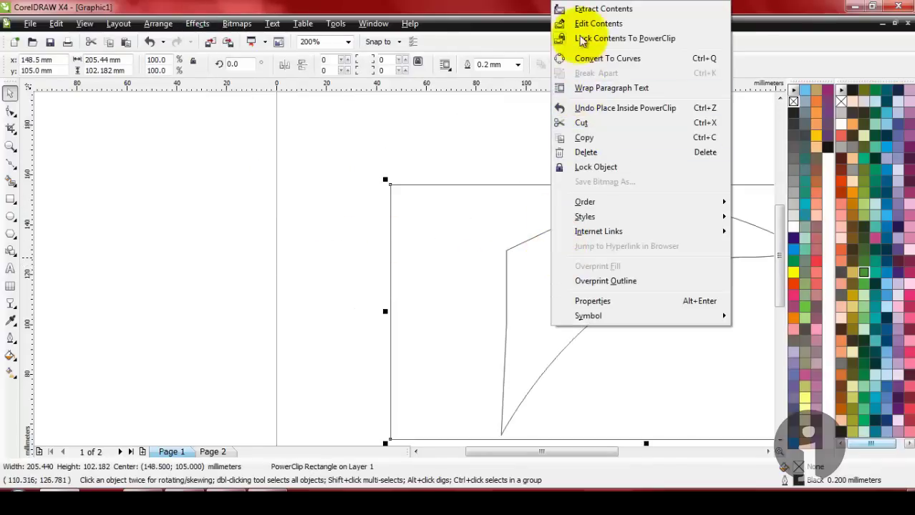
click(561, 23)
click(437, 300)
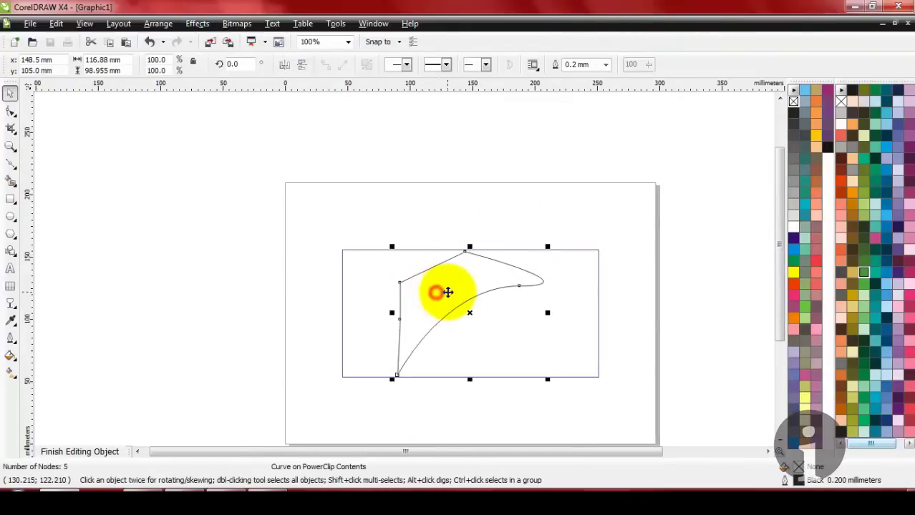
drag(443, 292, 377, 244)
scroll(388, 273, up, 1)
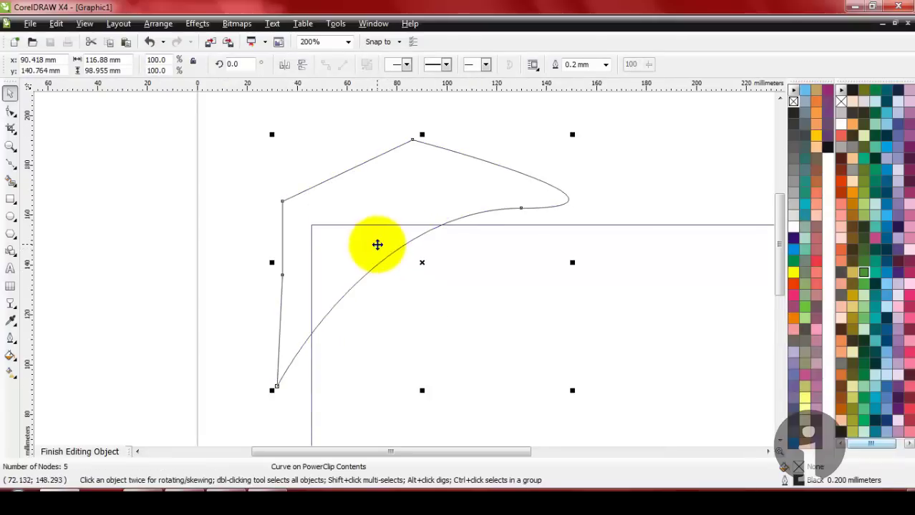
Step: Fill the curved shape with green C50 M0 Y100 K22 and remove its outline
click(861, 271)
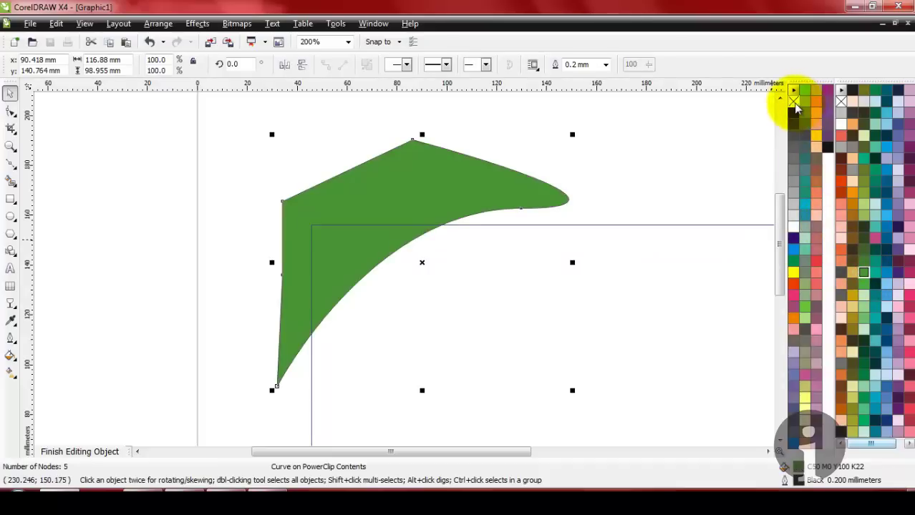
right_click(793, 102)
click(630, 177)
Step: Duplicate the green shape and shift the copy slightly right and down from the original
click(368, 196)
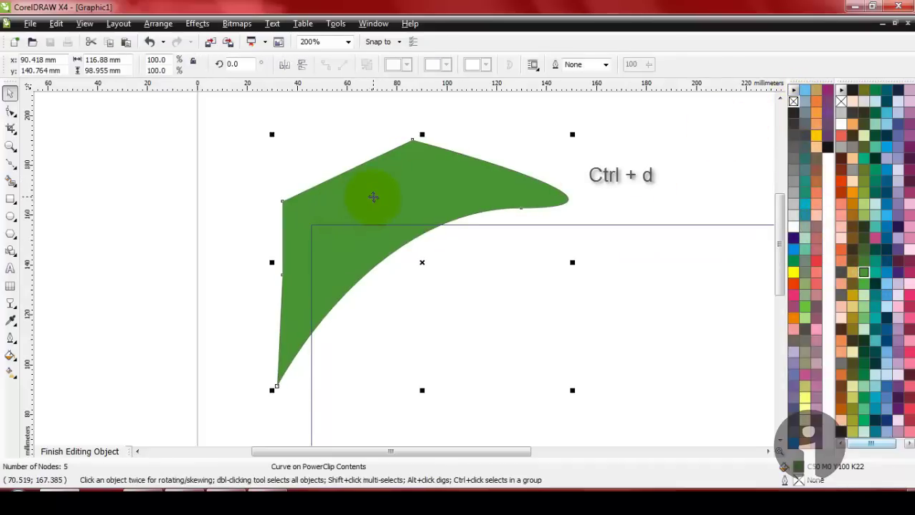
key(ctrl+d)
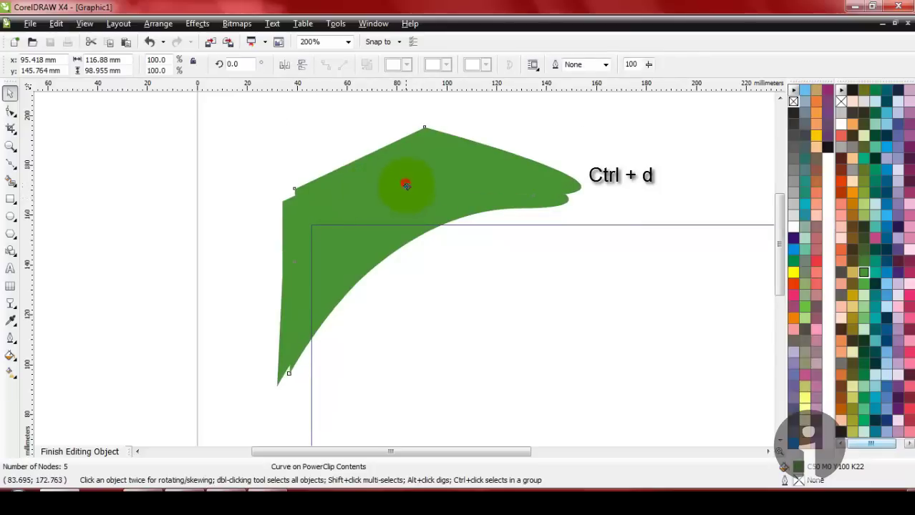
drag(405, 185, 404, 202)
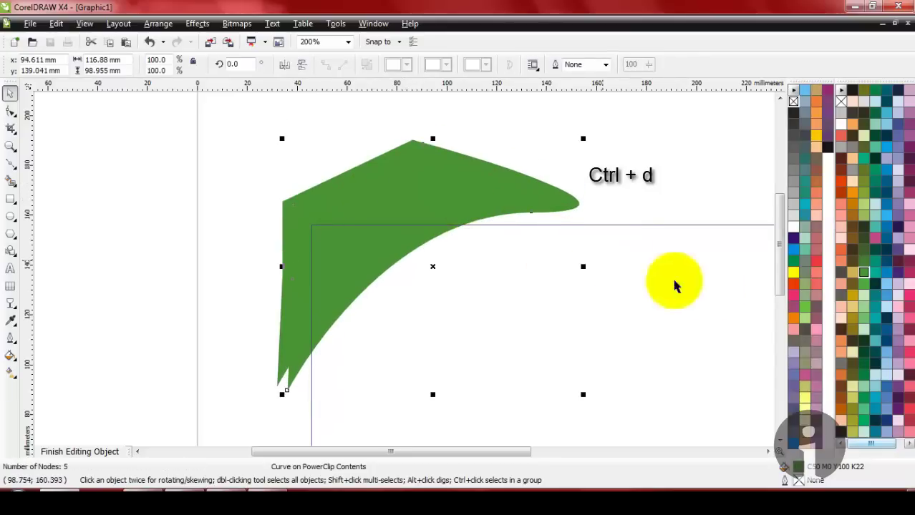
Step: Fill the copy with lighter green C50 M0 Y100 K6 and place it behind the original as a thin border along the curve
click(864, 288)
key(shift+Page_Down)
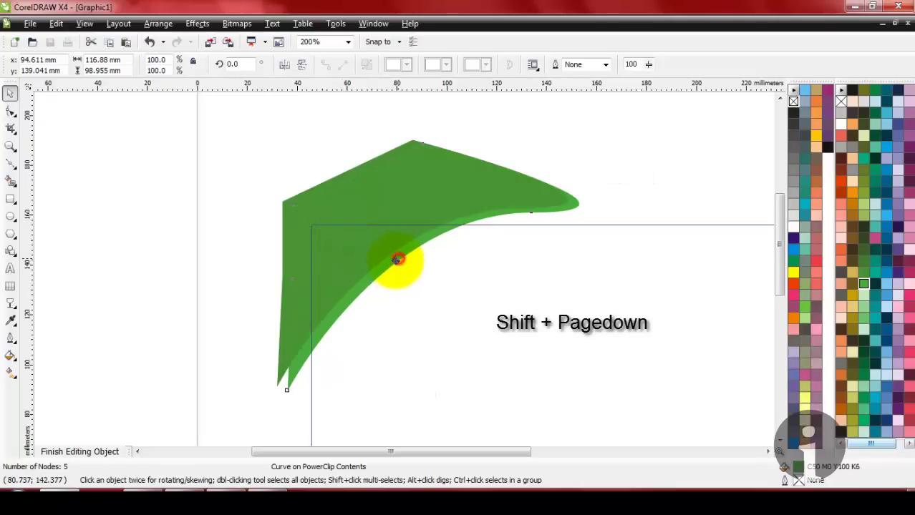
drag(398, 259, 392, 261)
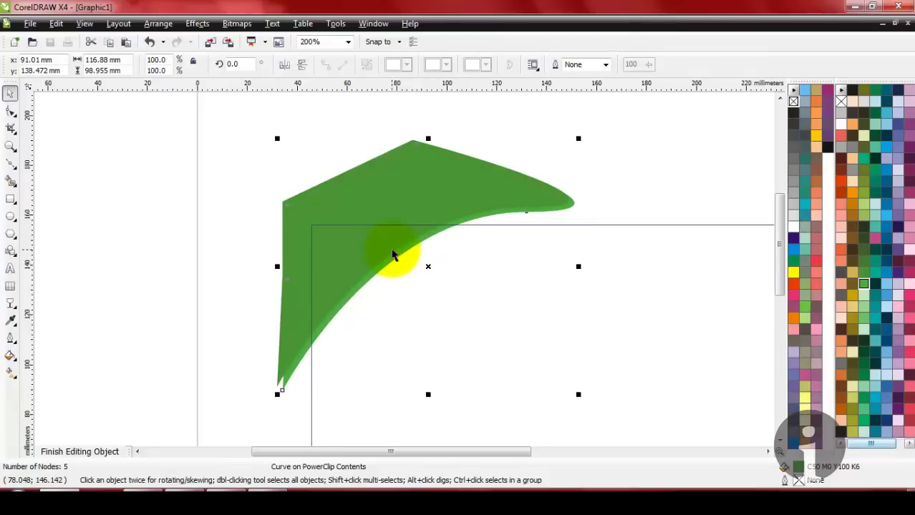
Step: Finish editing the PowerClip contents so the green shapes are clipped to the rectangle
key(F3)
click(306, 250)
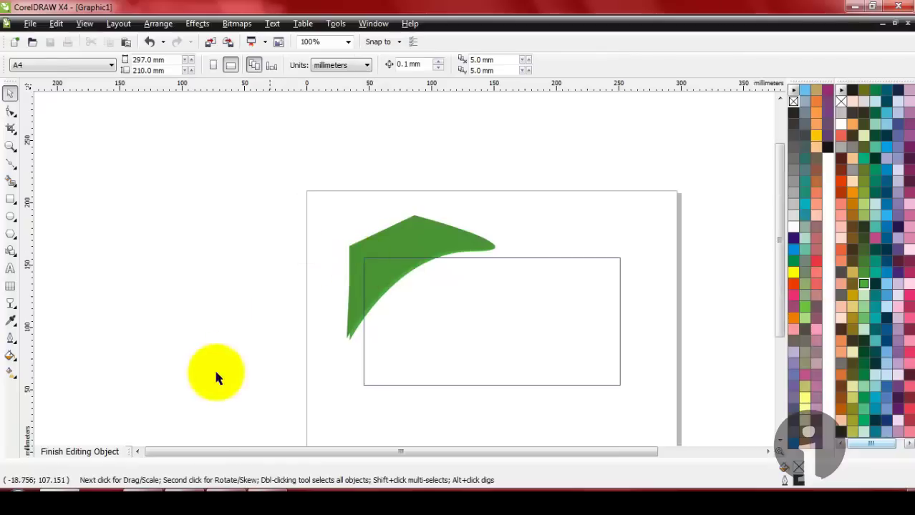
click(103, 452)
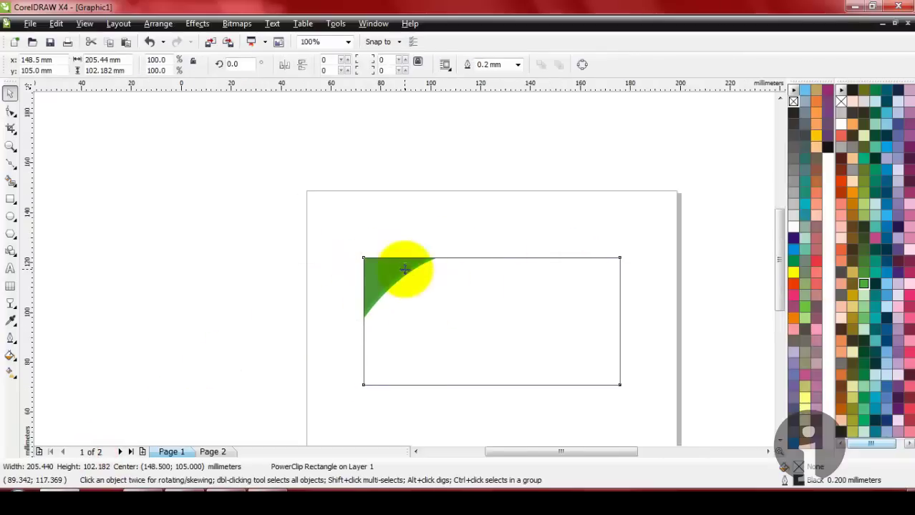
scroll(405, 269, up, 2)
scroll(451, 198, down, 2)
click(452, 200)
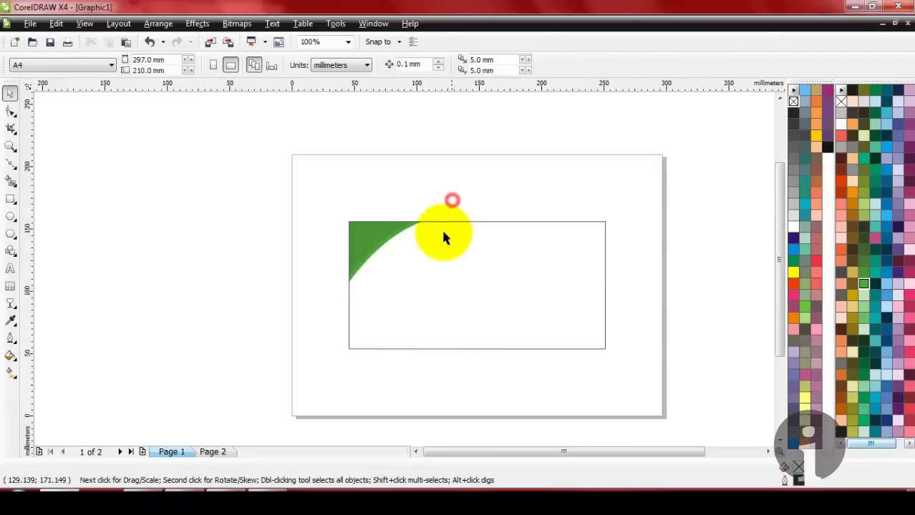
click(465, 274)
scroll(479, 266, up, 2)
scroll(360, 199, down, 2)
click(355, 188)
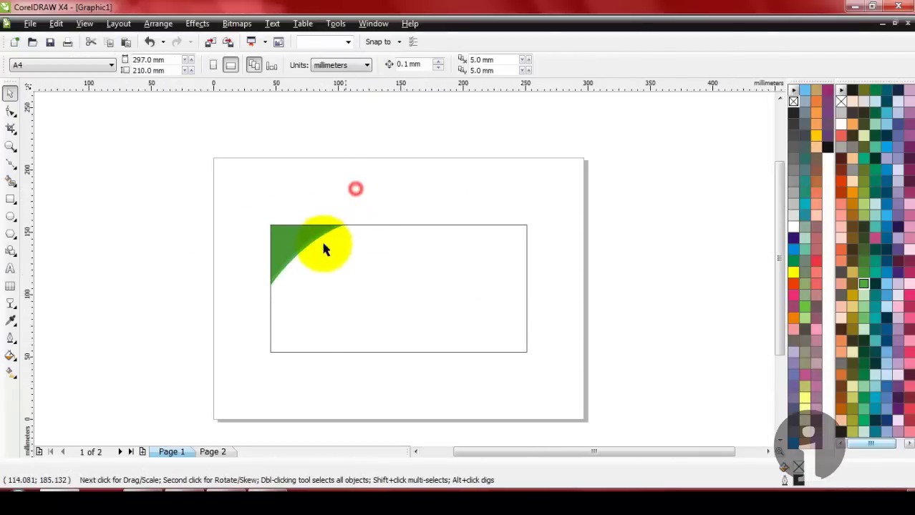
Step: Reopen the rectangle's PowerClip contents for editing and group the two green shapes
click(352, 305)
right_click(368, 270)
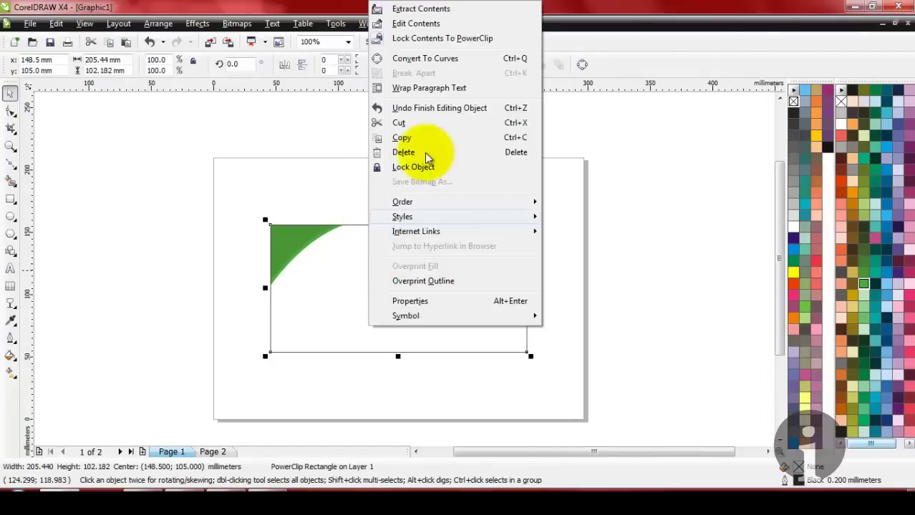
click(426, 24)
drag(201, 148, 422, 330)
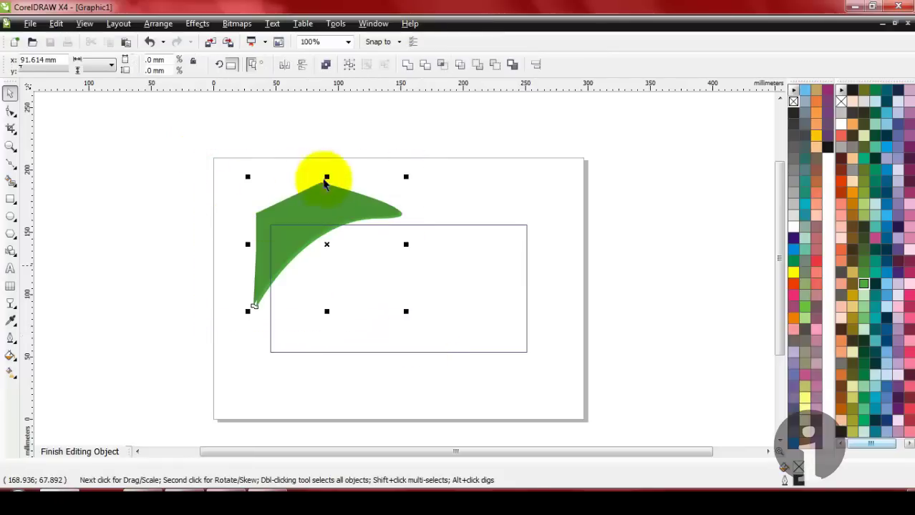
click(349, 66)
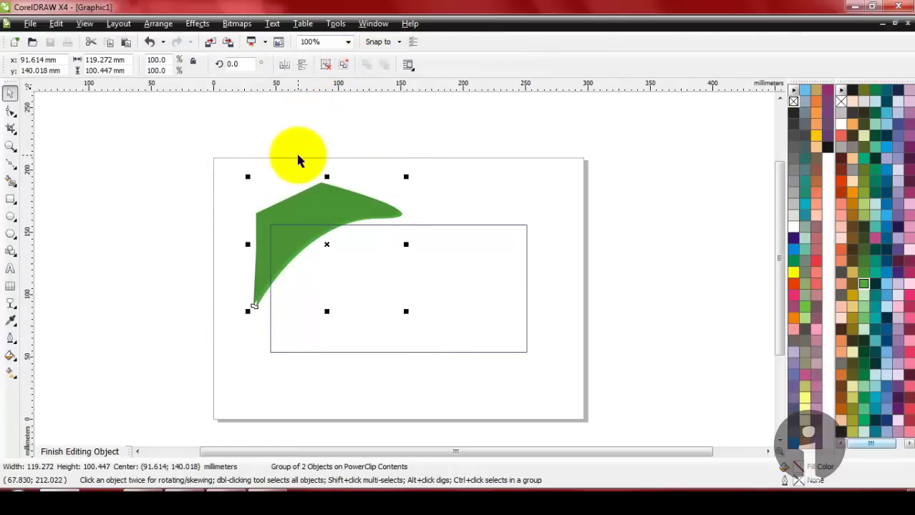
Step: Place a copy of the green group, mirrored horizontally and vertically, over the rectangle's lower-right corner
key(Right)
key(Up)
drag(329, 194, 502, 290)
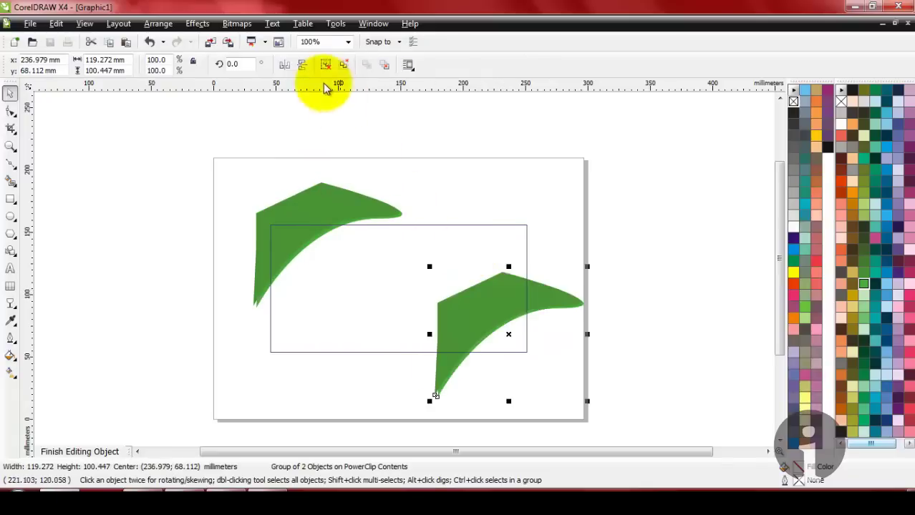
click(284, 65)
click(302, 65)
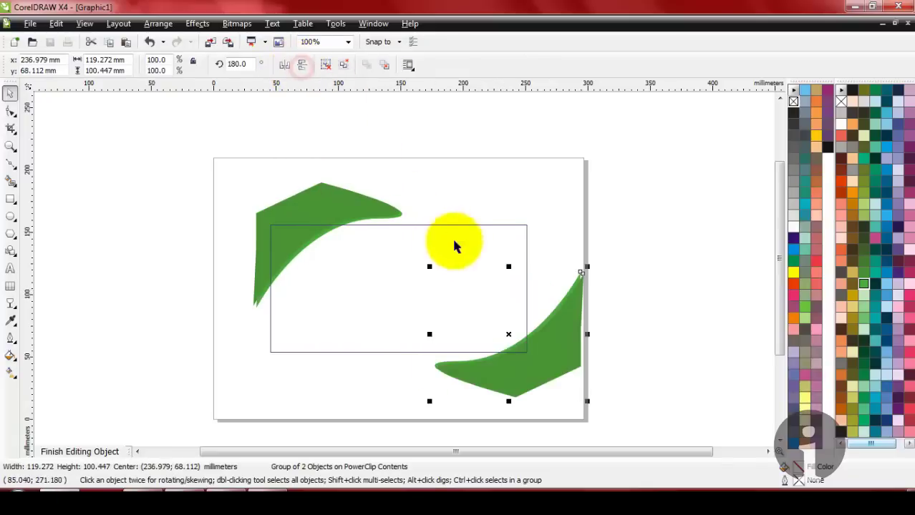
drag(551, 332, 521, 326)
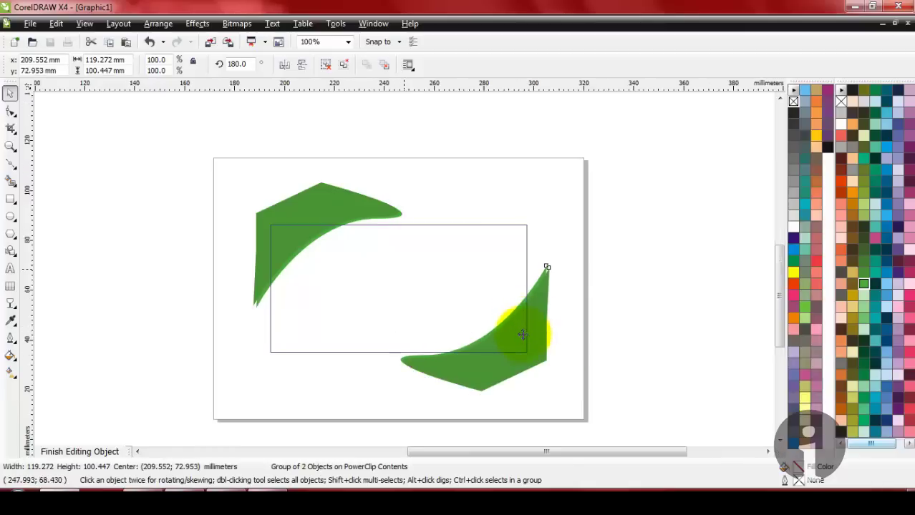
Step: Finish editing the PowerClip with green shapes in both opposite corners, and deselect the rectangle
scroll(522, 331, up, 2)
scroll(396, 271, down, 3)
scroll(395, 270, down, 2)
scroll(404, 272, up, 2)
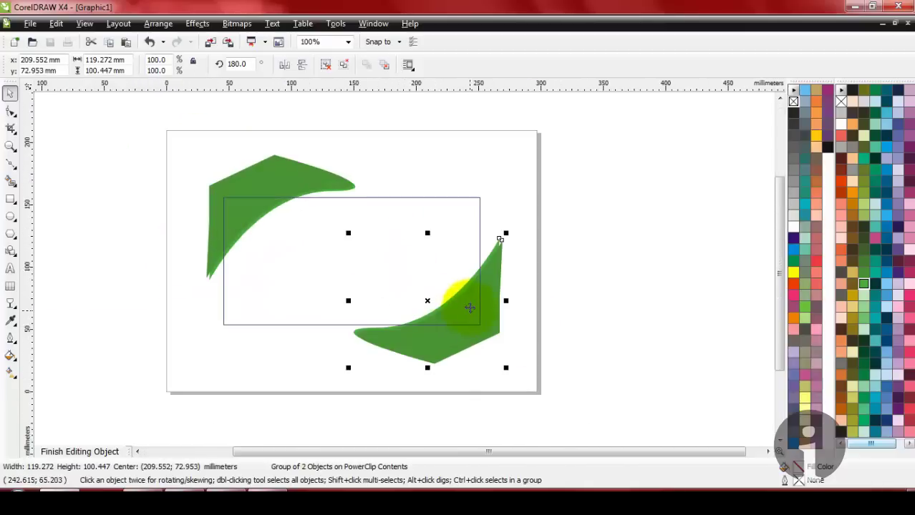
click(111, 450)
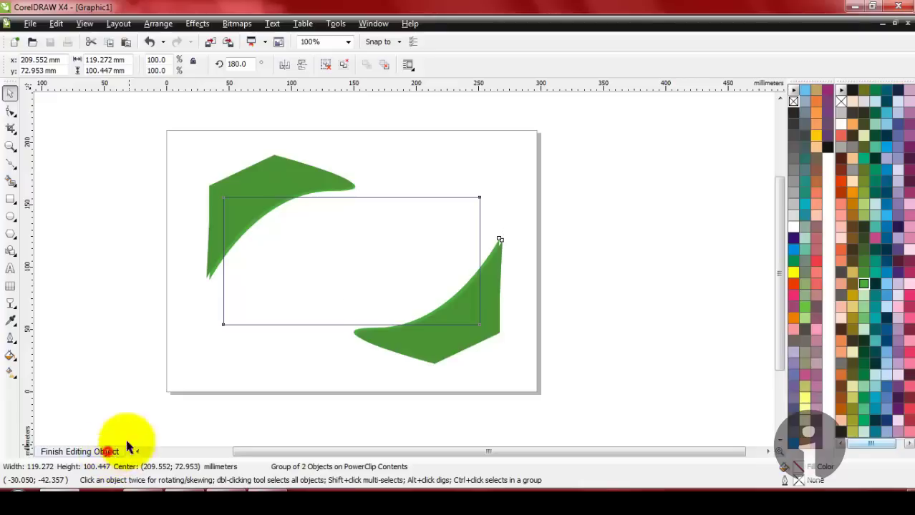
click(527, 257)
scroll(355, 239, up, 2)
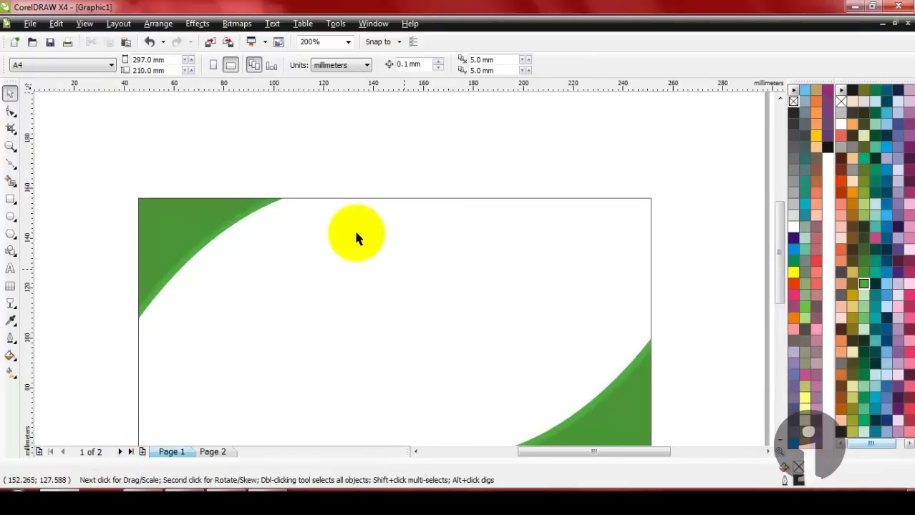
scroll(405, 274, down, 2)
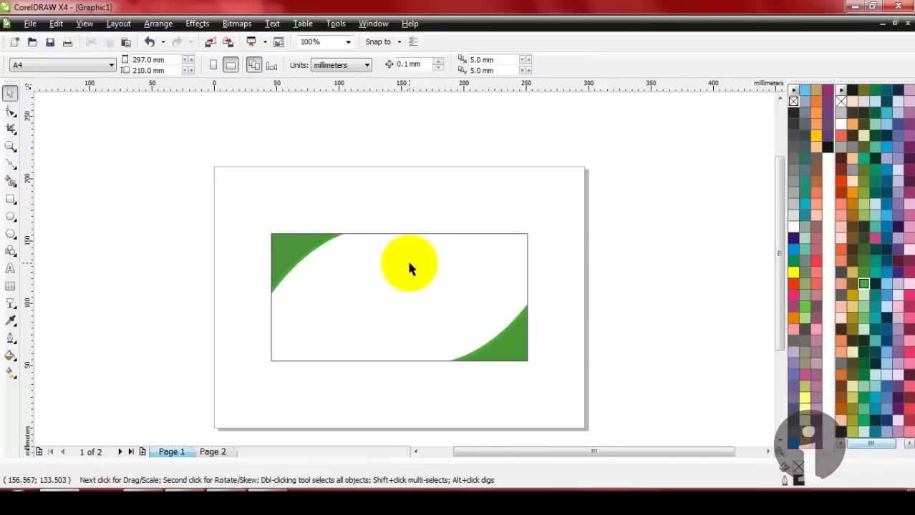
Step: Draw a thin horizontal rectangle about 178 mm wide and 3.8 mm high just below the card rectangle's upper edge
click(10, 200)
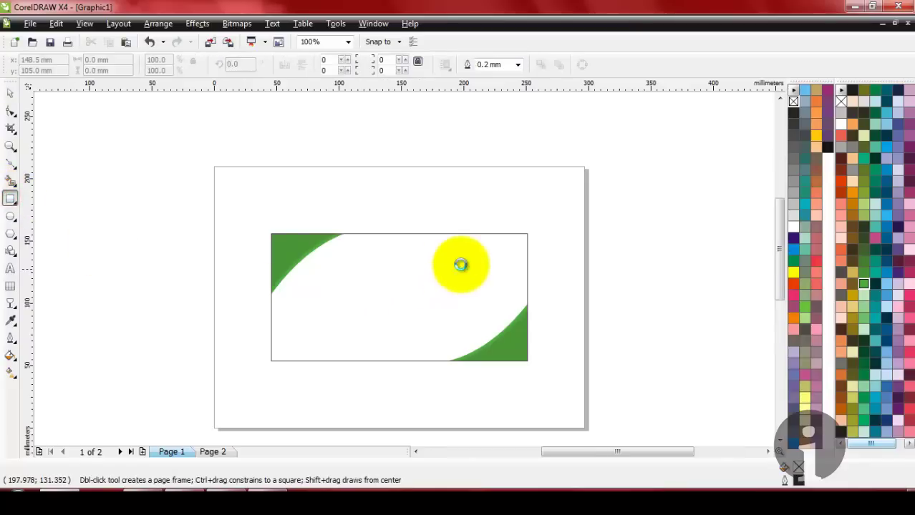
scroll(486, 251, up, 2)
drag(556, 231, 113, 223)
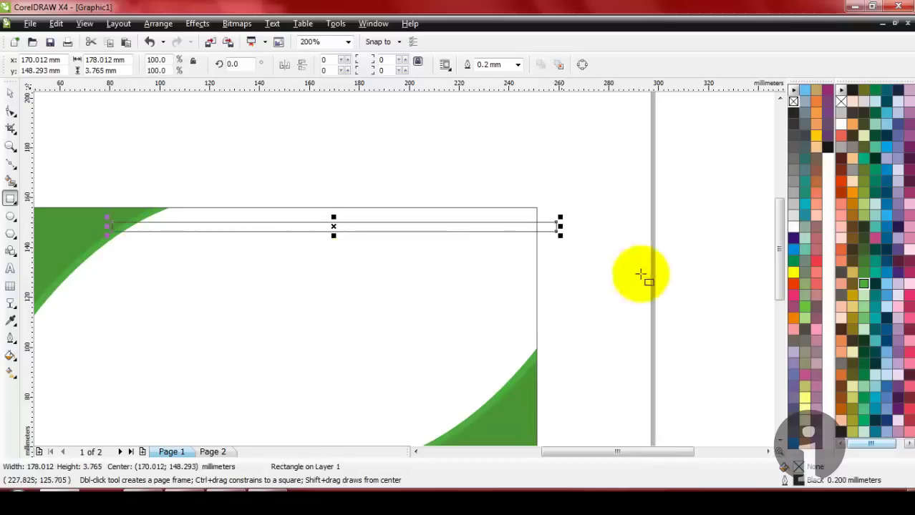
Step: Fill the thin bar with the green swatch C63 M0 Y63 K0 and remove its outline
click(867, 165)
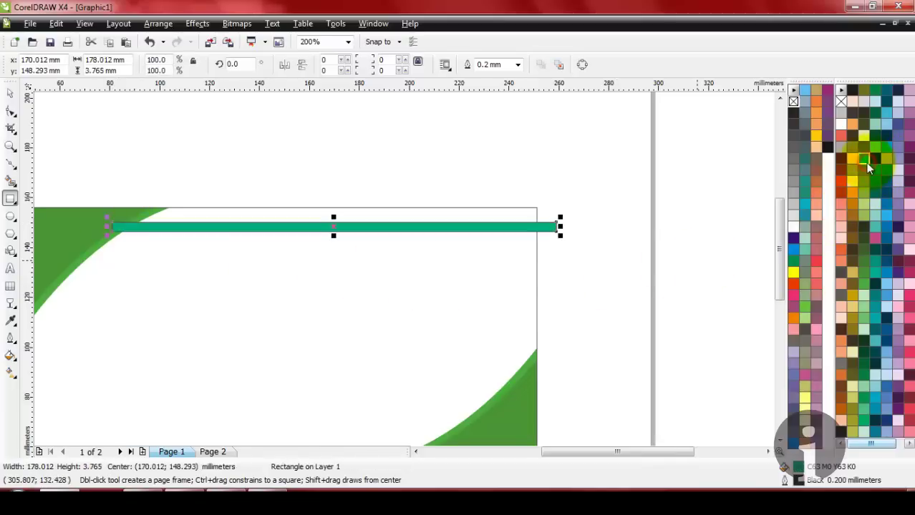
right_click(793, 101)
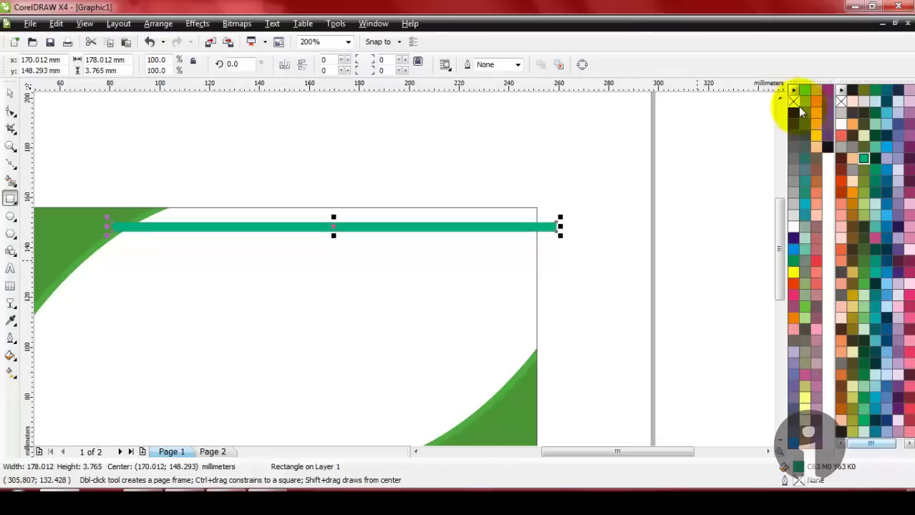
click(11, 95)
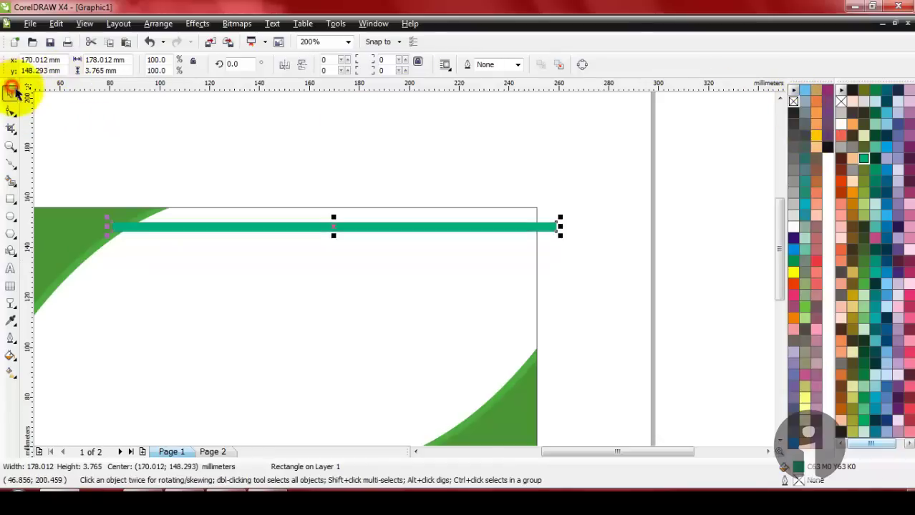
Step: PowerClip the green bar inside the card rectangle
click(214, 26)
mouse_move(286, 226)
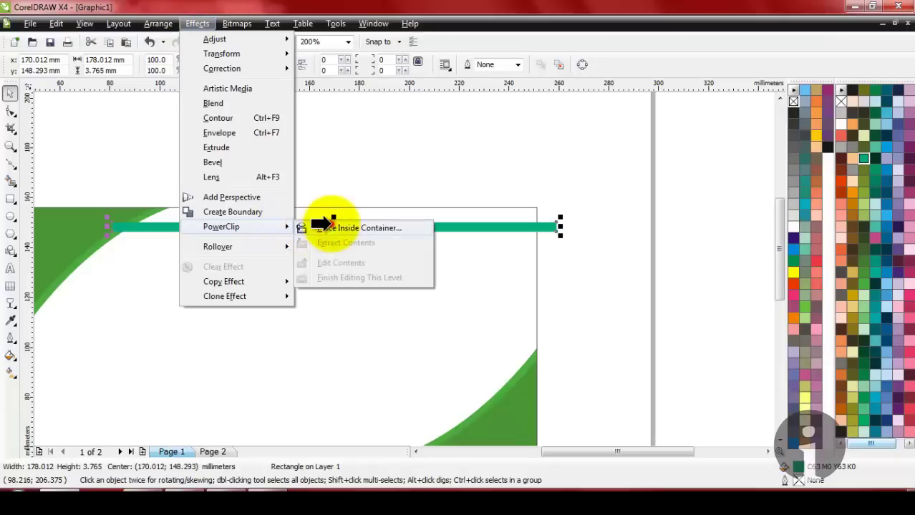
click(333, 227)
click(337, 256)
right_click(337, 255)
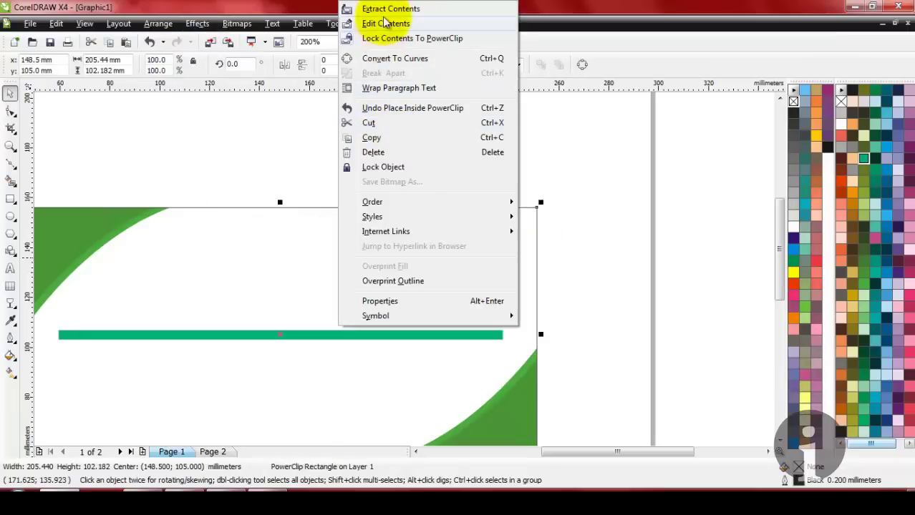
click(384, 23)
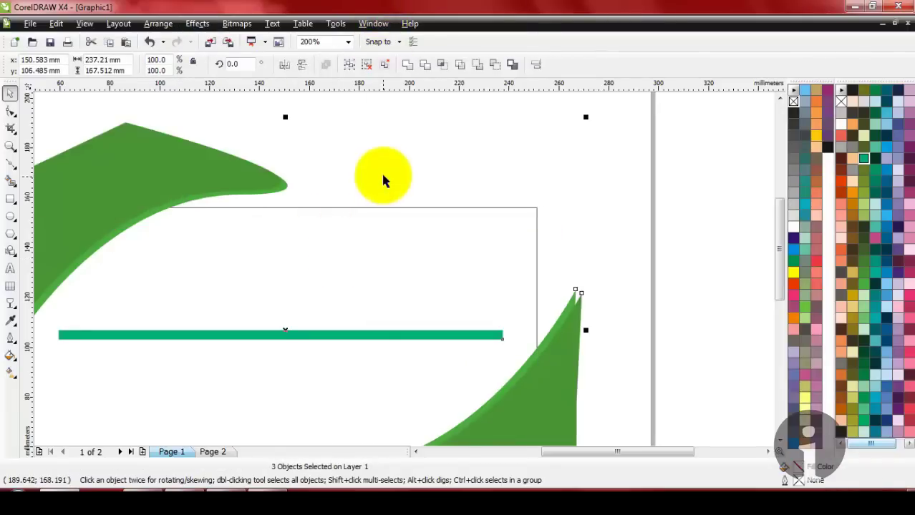
ctrl+click(379, 193)
Step: Open the card's PowerClip contents for editing and move the green bar up to just below the card's upper edge
right_click(373, 250)
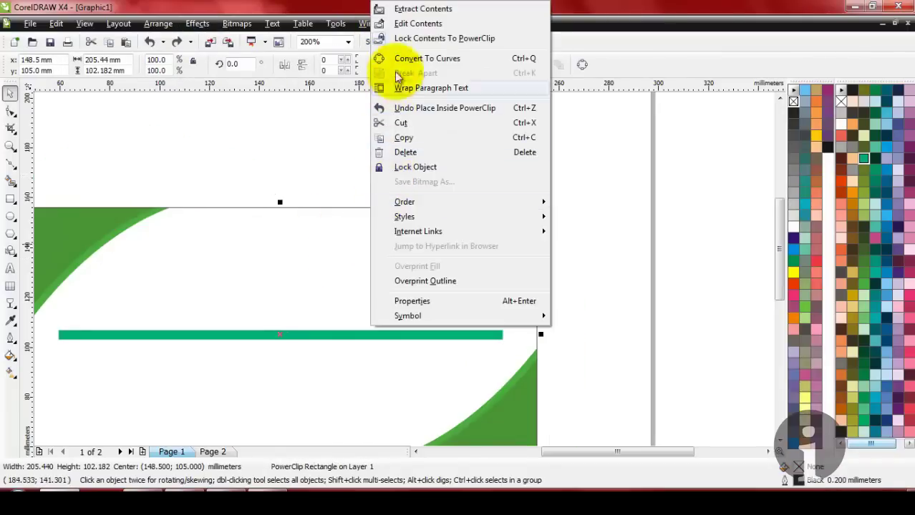
click(404, 24)
click(340, 334)
drag(342, 335, 399, 221)
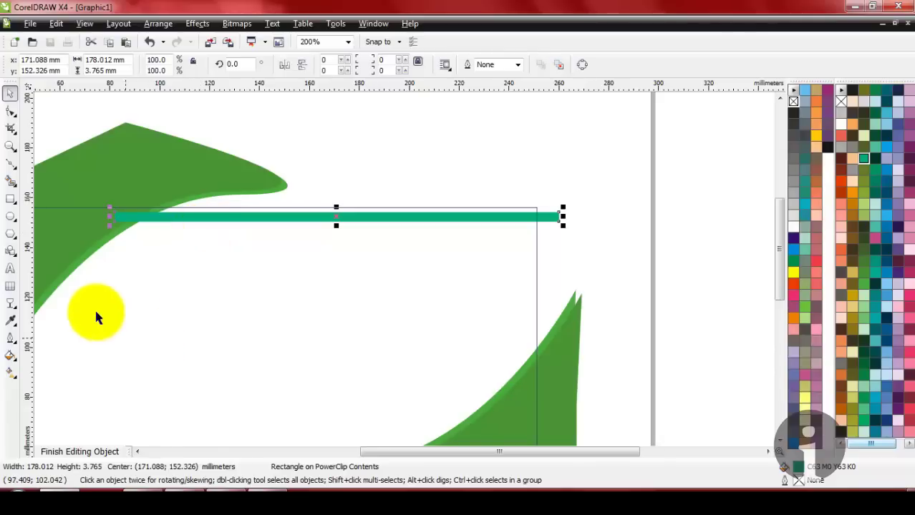
Step: Apply a linear transparency that fades the bar out toward its left end, and shift the midpoint left
click(14, 308)
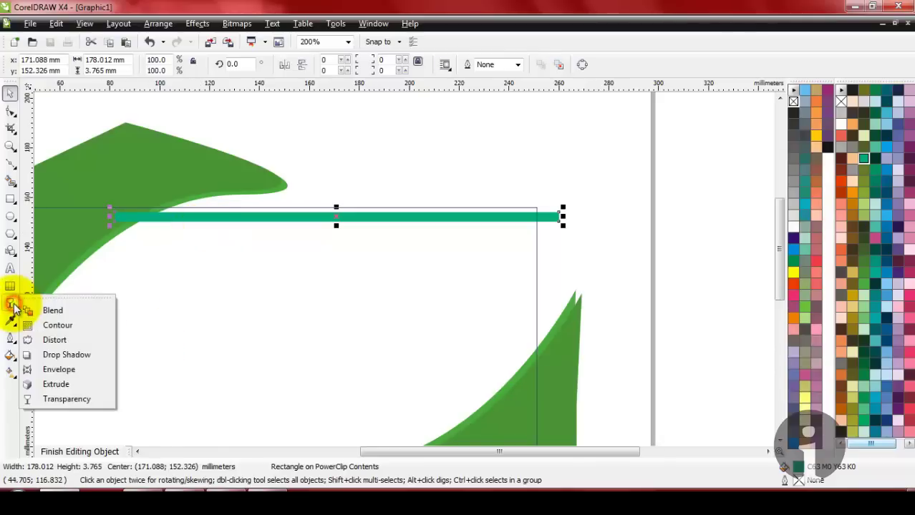
click(54, 401)
drag(551, 216, 123, 215)
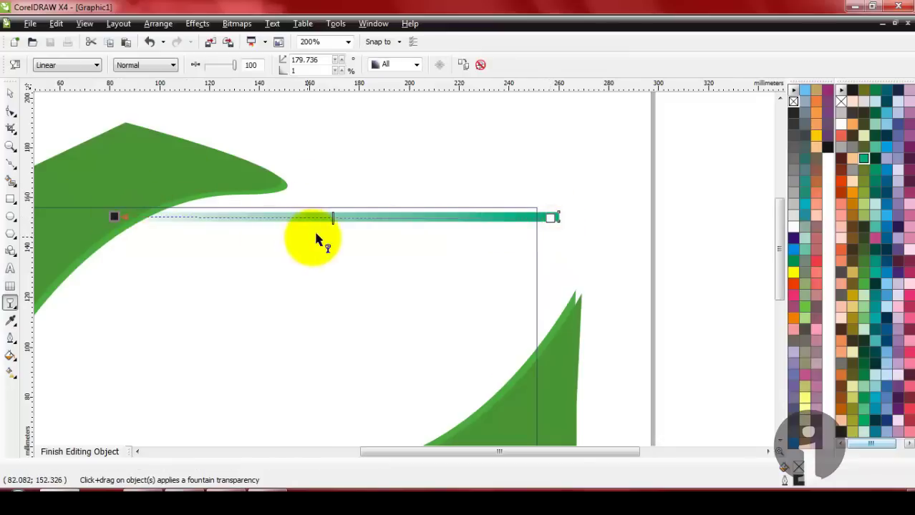
drag(331, 219, 239, 224)
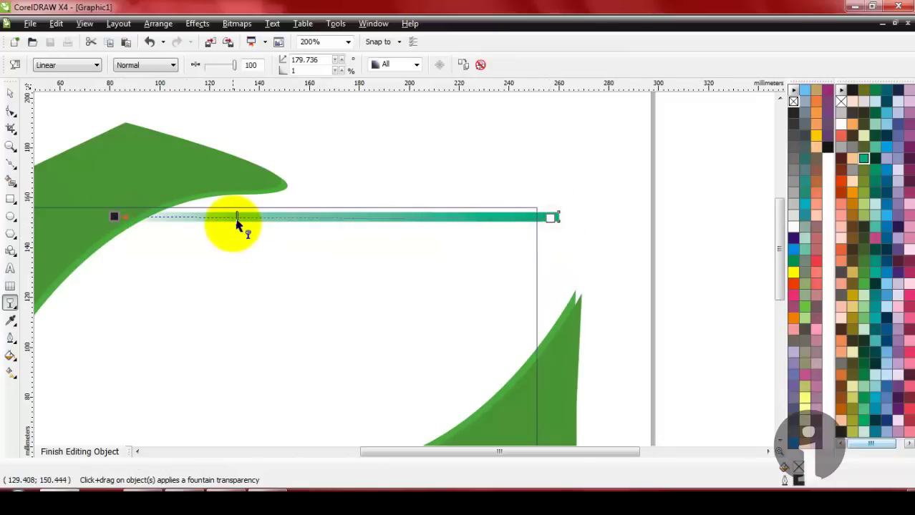
Step: Deselect the faded bar and finish editing the PowerClip contents
click(10, 93)
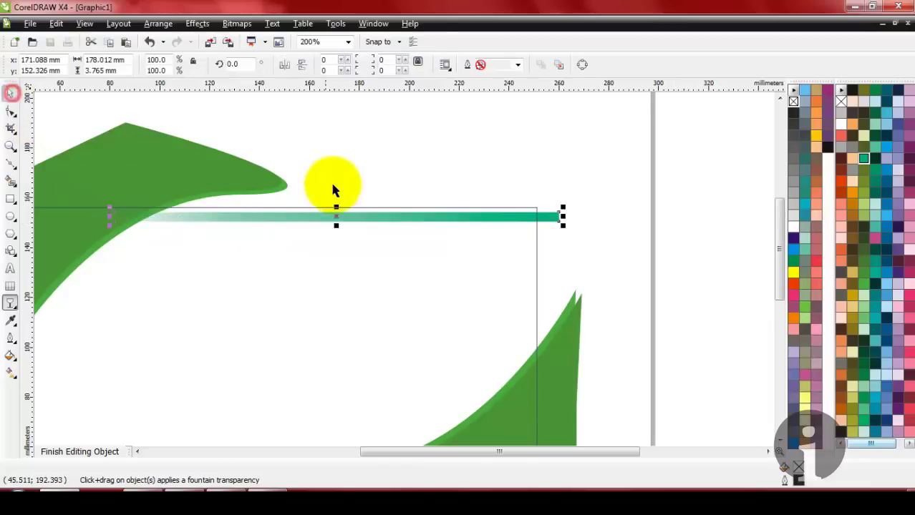
click(337, 188)
click(98, 451)
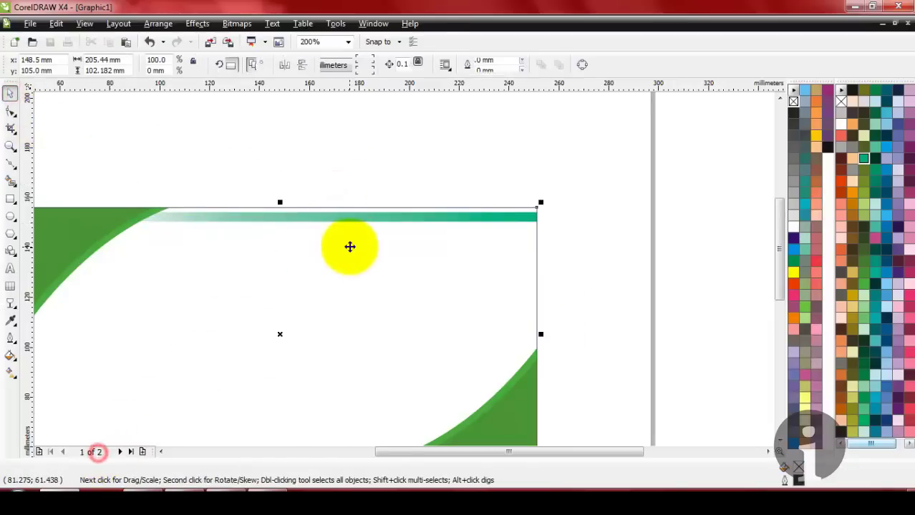
Step: Reopen the card's PowerClip contents and move the faded bar up flush with the card's upper edge
key(F3)
scroll(431, 279, down, 1)
scroll(415, 271, up, 1)
scroll(394, 259, up, 1)
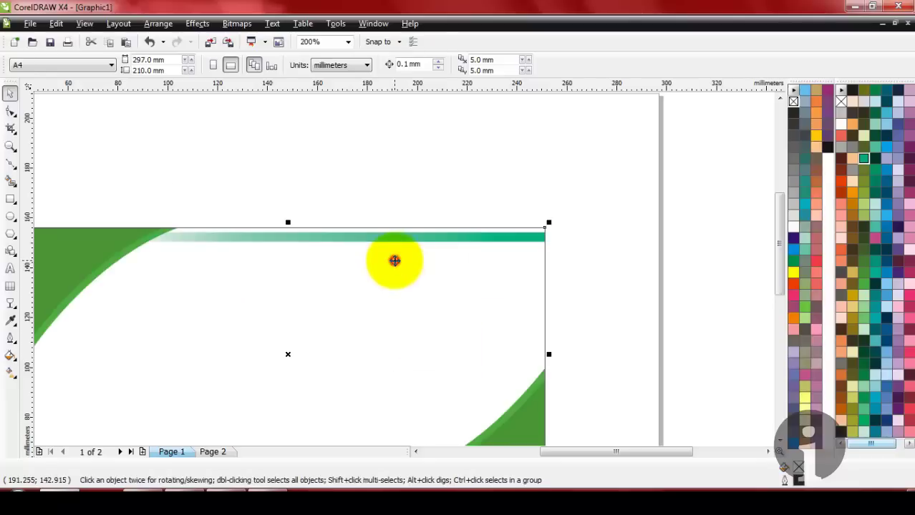
right_click(393, 261)
click(434, 24)
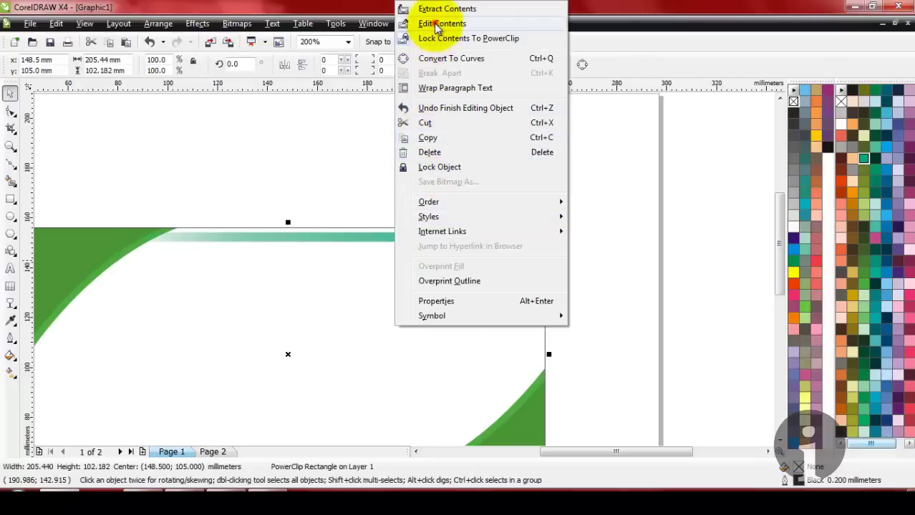
scroll(227, 244, up, 2)
drag(409, 265, 418, 241)
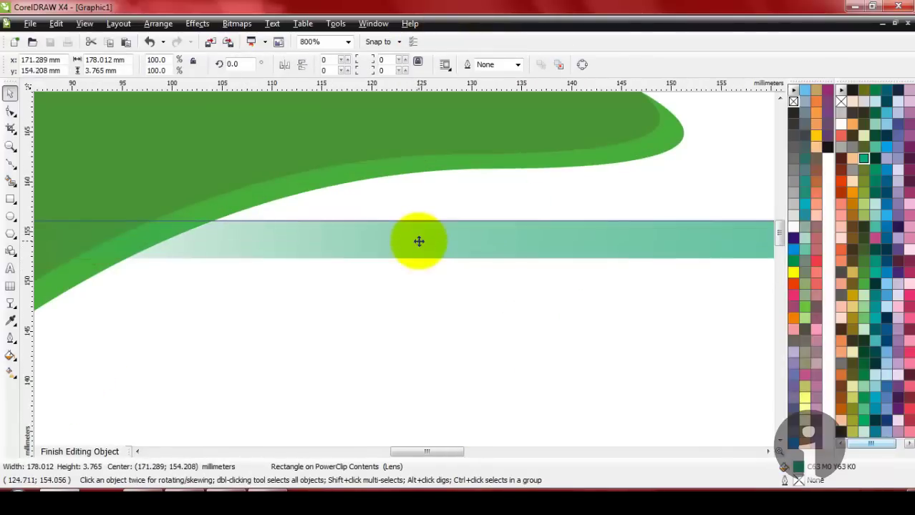
Step: Finish editing the PowerClip with the bar along the upper edge, and deselect the card
scroll(419, 241, down, 3)
click(526, 227)
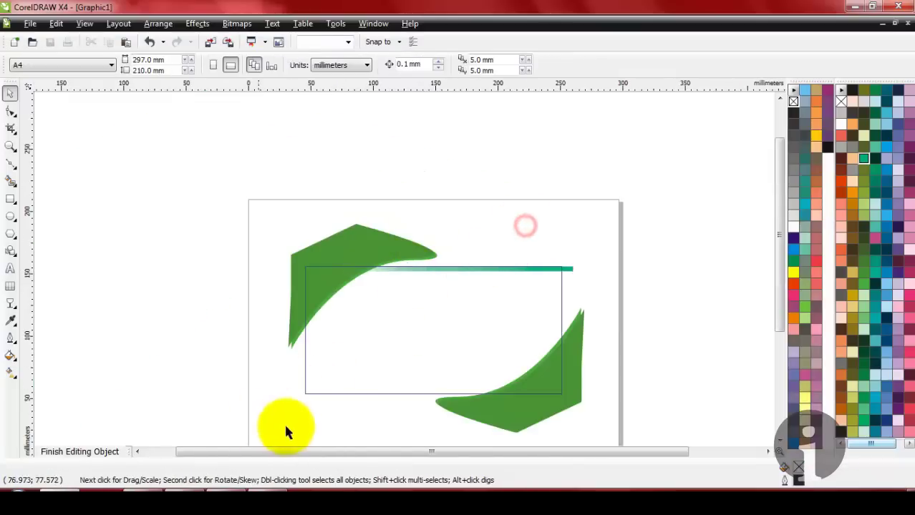
click(84, 448)
click(244, 302)
Step: Add the artistic text “Selamat Hari Raya Idul Fitri 1435H”, including the quotation marks, in the upper part of the card
scroll(483, 286, up, 1)
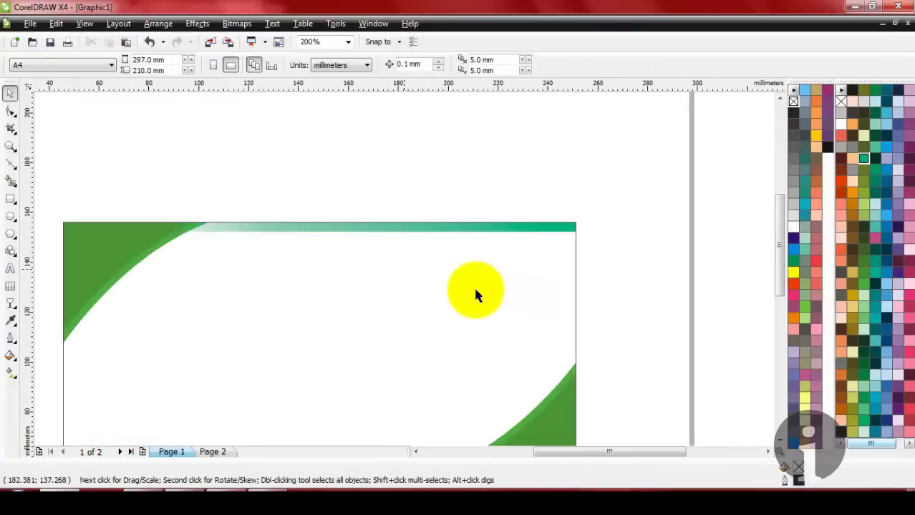
scroll(475, 290, down, 1)
scroll(386, 286, up, 1)
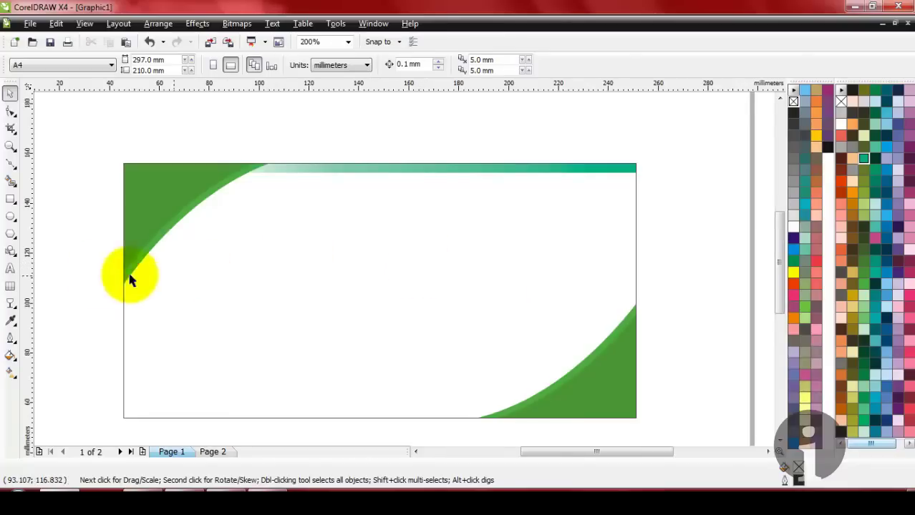
click(10, 269)
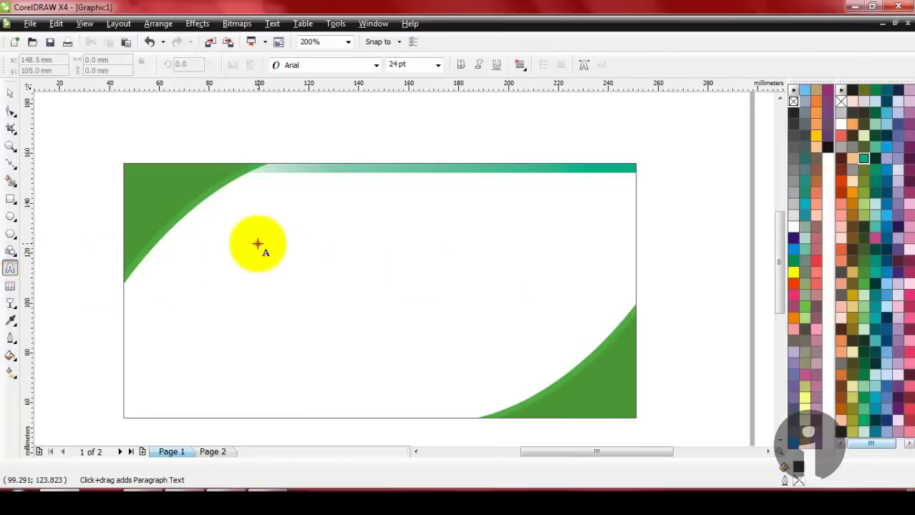
click(258, 245)
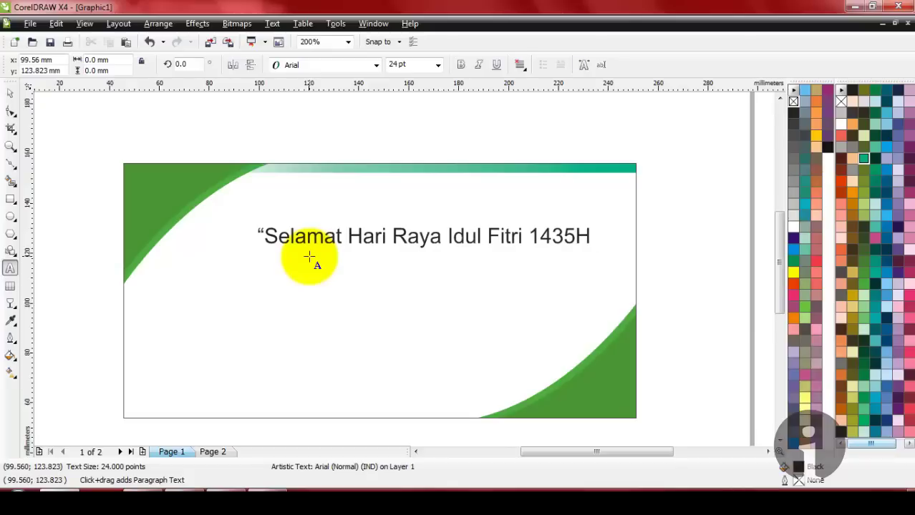
key(ctrl+space)
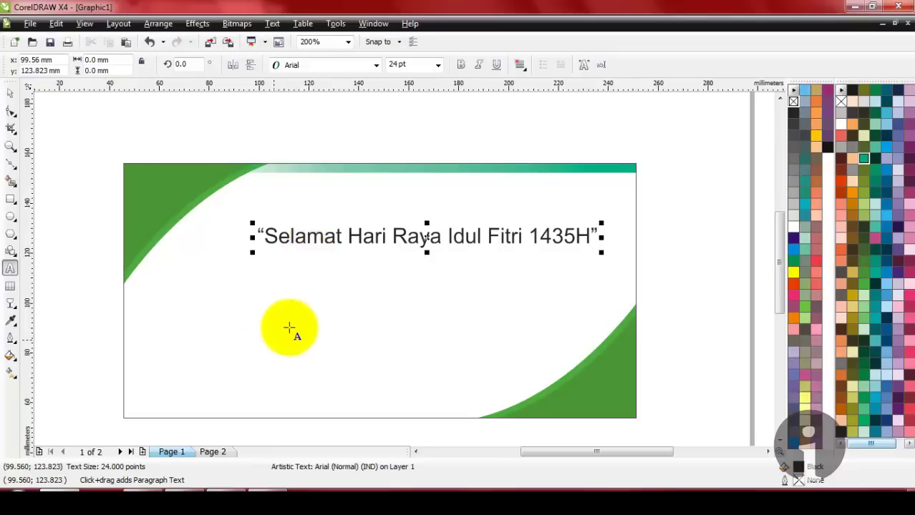
Step: Try the Agency FB font on the greeting text
click(377, 65)
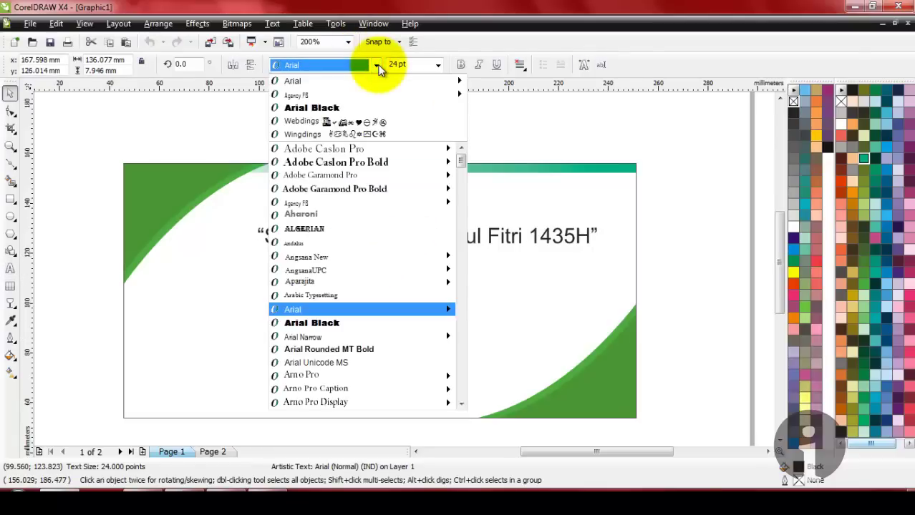
mouse_move(351, 95)
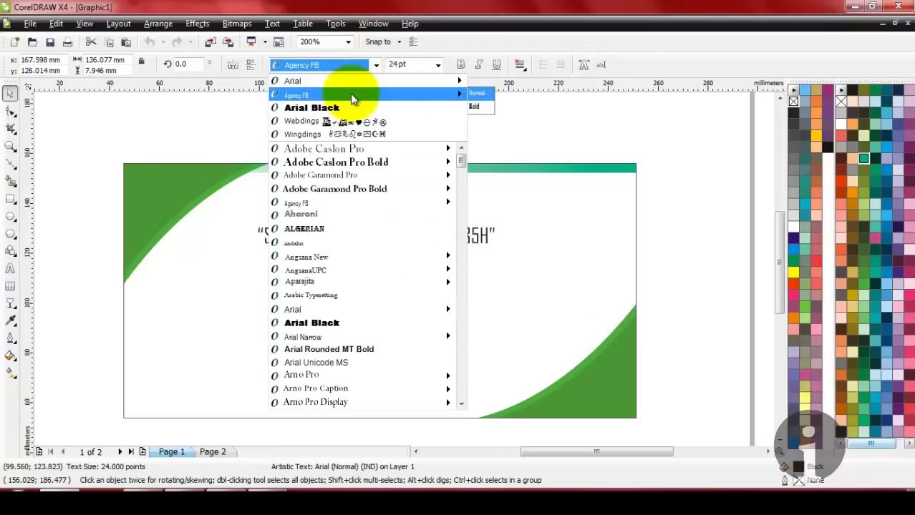
click(350, 94)
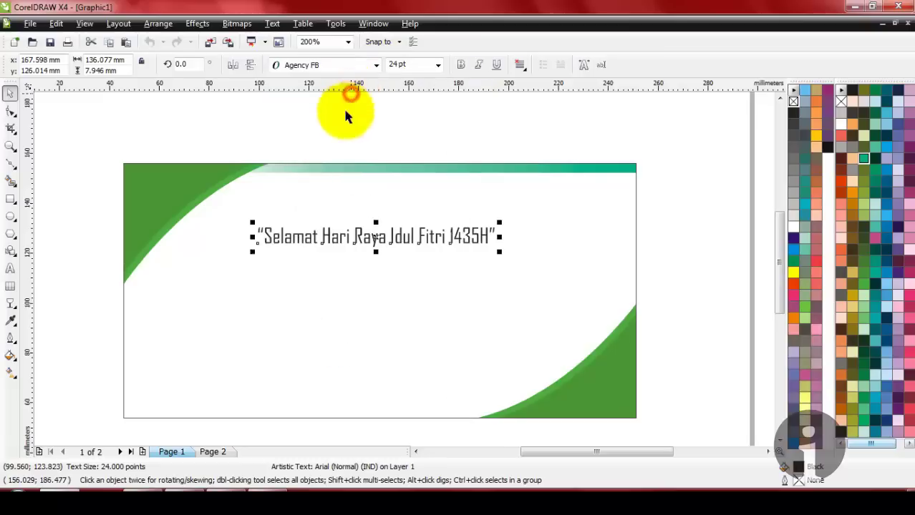
Step: Preview several fonts on the greeting text and set it to Bauhaus 93
click(375, 65)
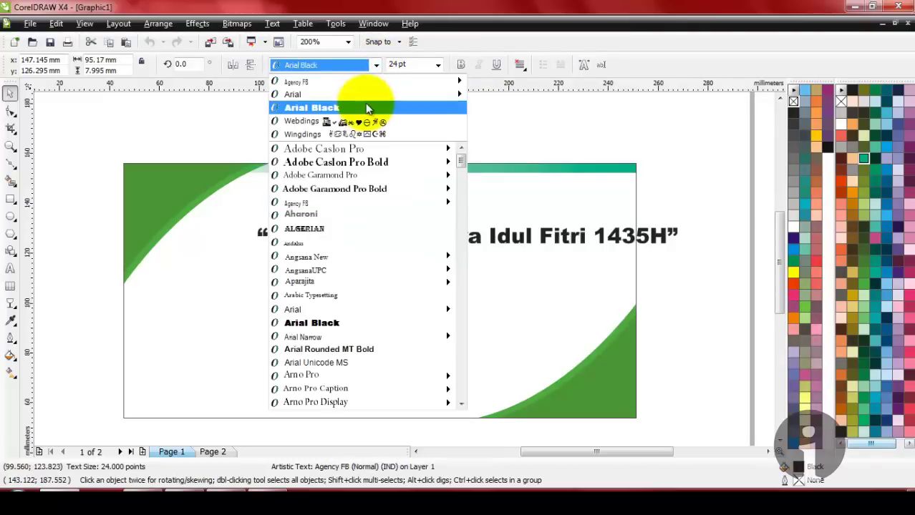
mouse_move(360, 164)
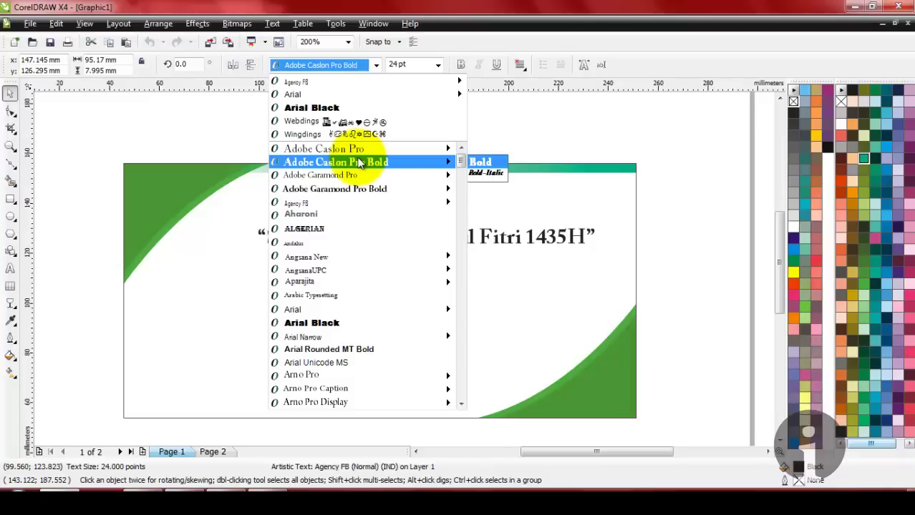
scroll(322, 291, down, 3)
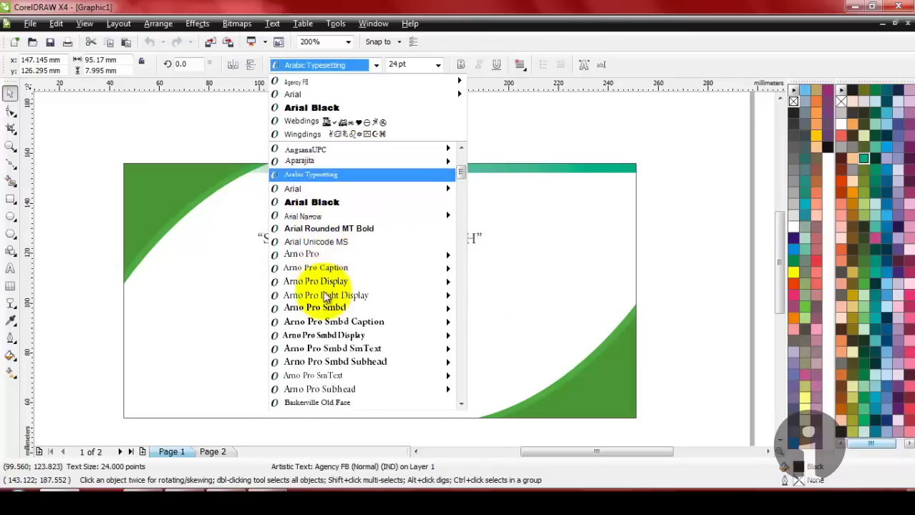
scroll(324, 297, down, 3)
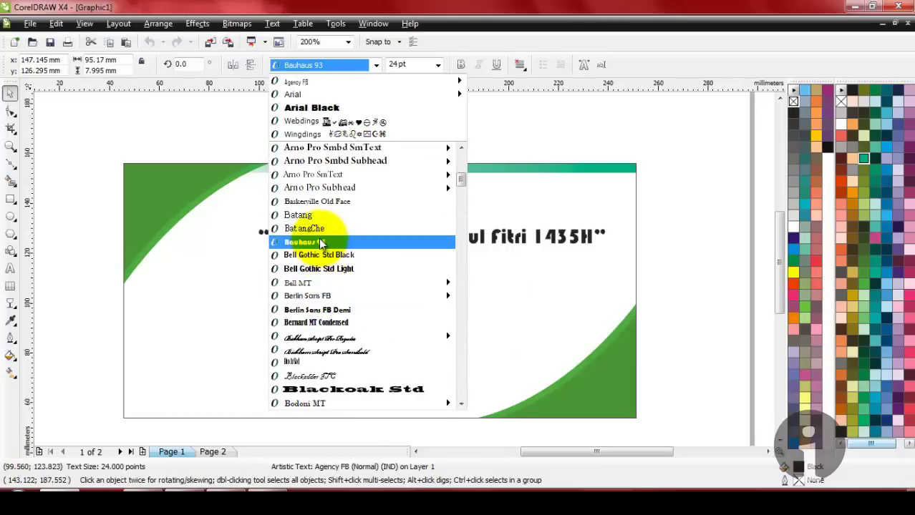
scroll(320, 249, down, 5)
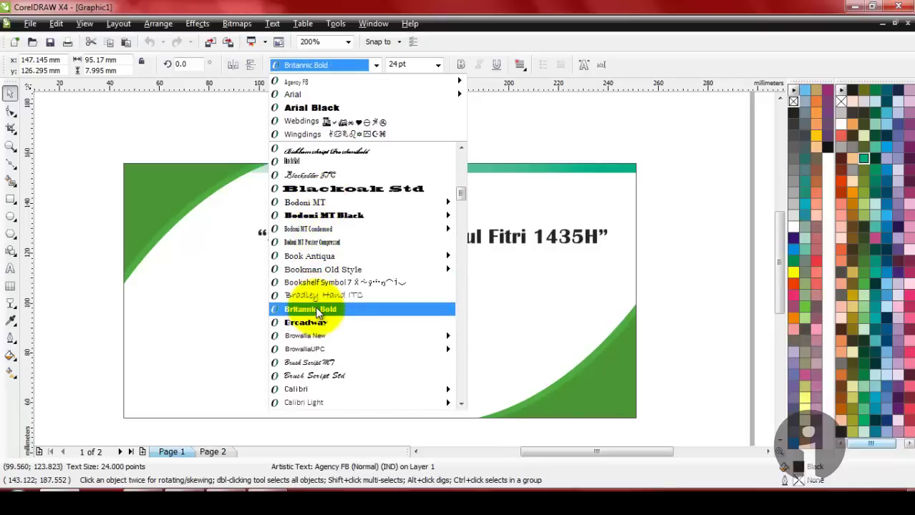
scroll(315, 307, down, 3)
scroll(317, 312, down, 5)
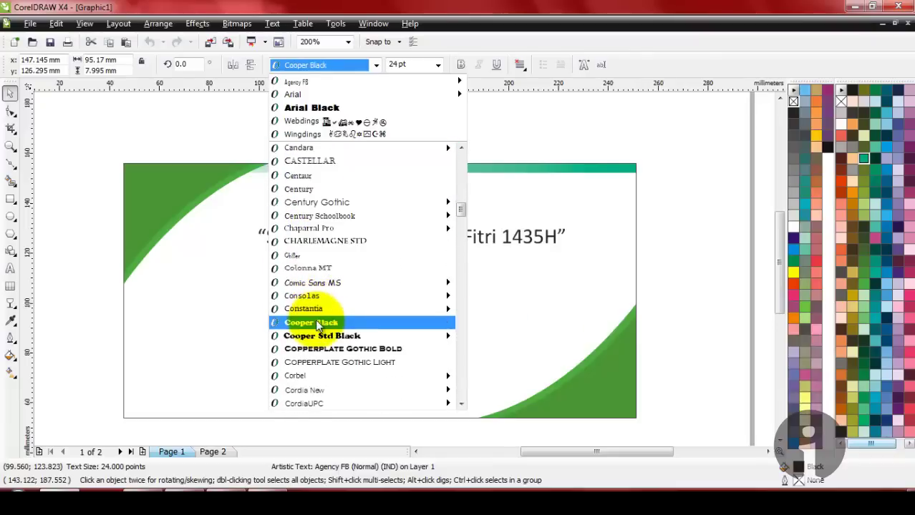
scroll(332, 296, up, 7)
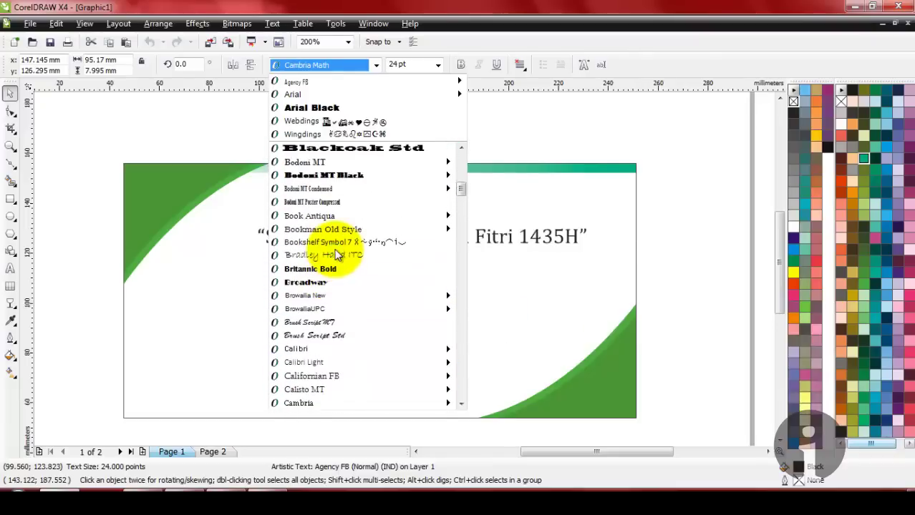
scroll(333, 249, up, 4)
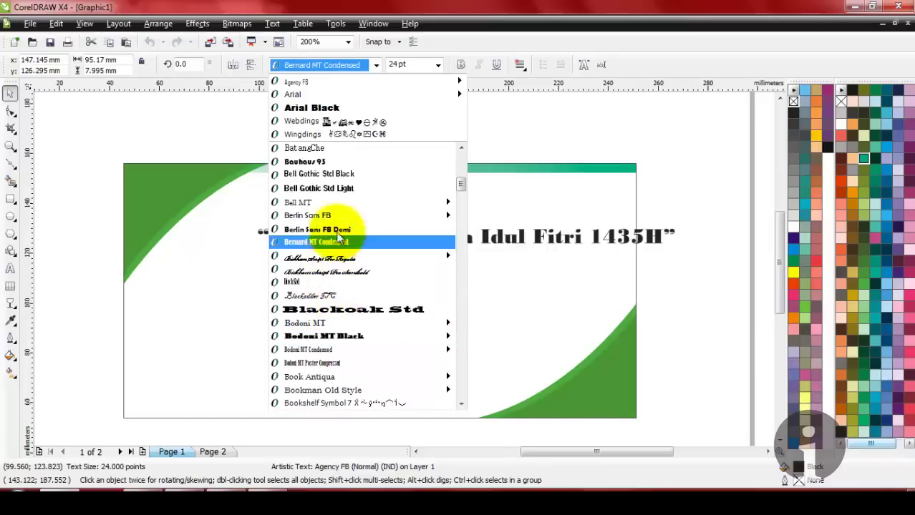
click(341, 163)
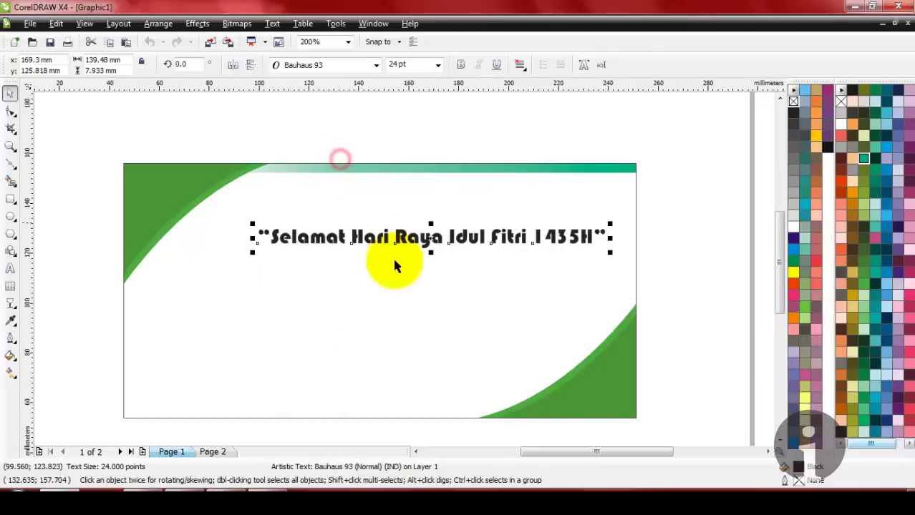
Step: Enlarge the greeting text to about 149 mm wide and place it between the upper-left green shape and the card's right edge, below the bar
drag(406, 236, 367, 231)
drag(574, 250, 594, 258)
drag(501, 234, 471, 226)
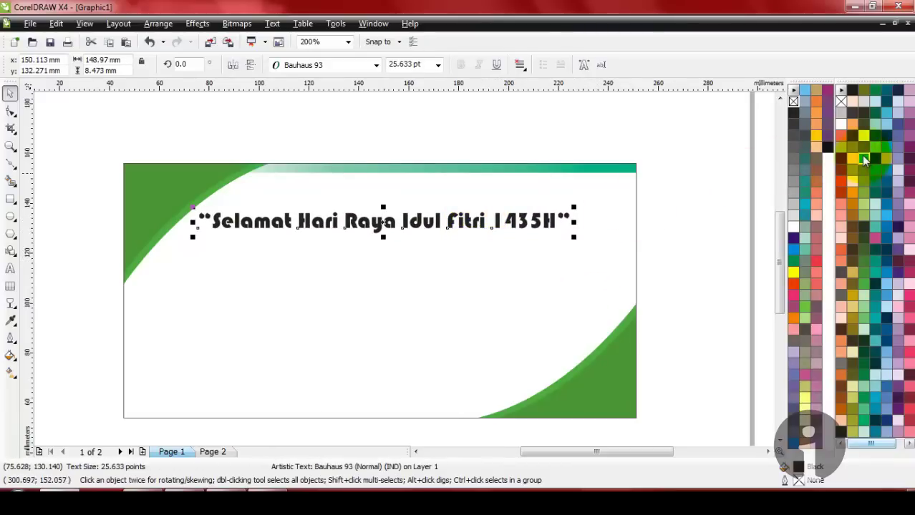
Step: Fill the greeting text with teal green and stretch it taller while keeping its width
click(863, 159)
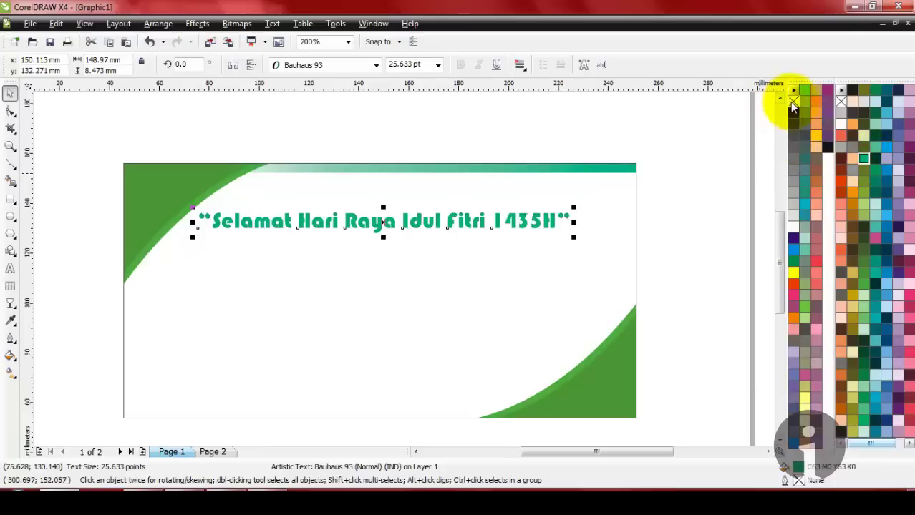
click(652, 200)
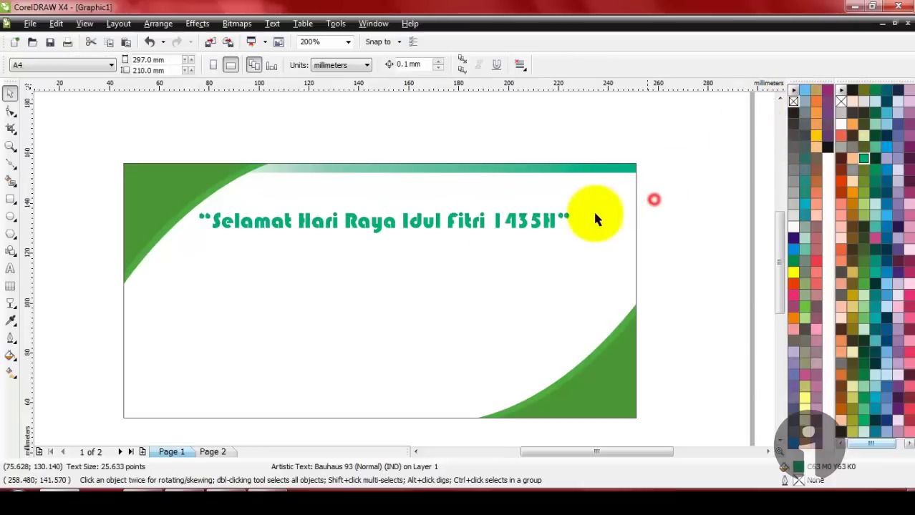
click(414, 223)
drag(383, 238, 358, 251)
click(666, 267)
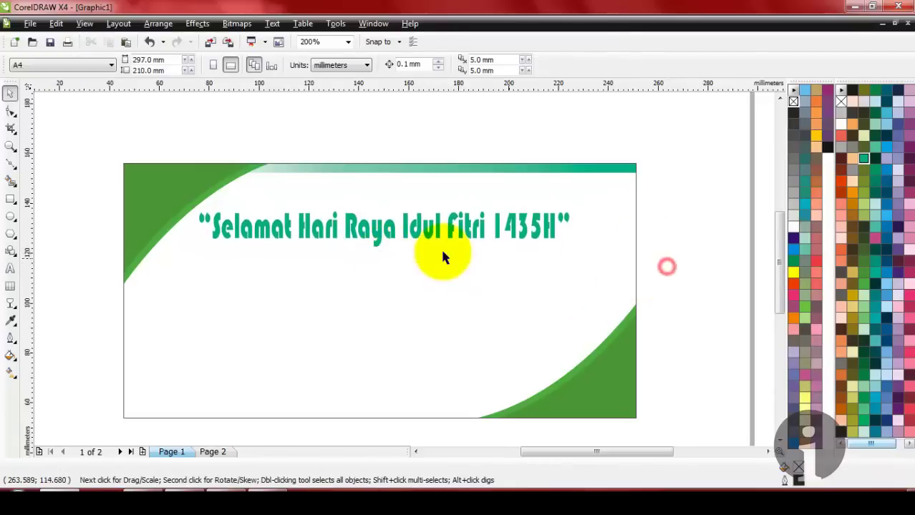
Step: Add the artistic text “Mohon maaf lahir & batin” below the greeting text
click(10, 270)
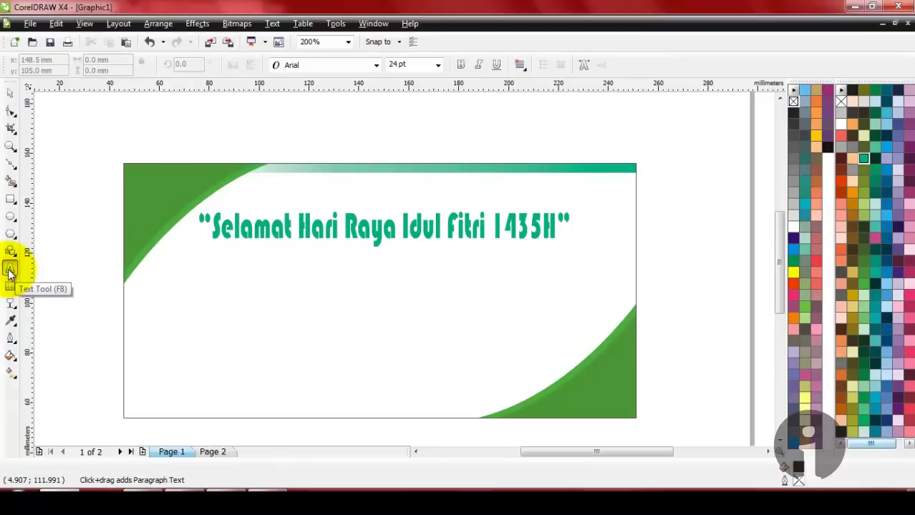
click(287, 281)
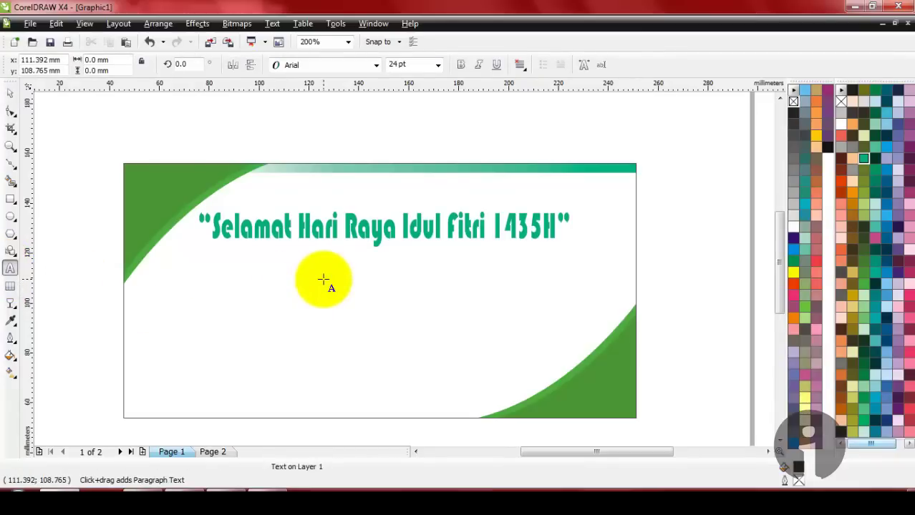
text(Mohon maaf lahir & batin)
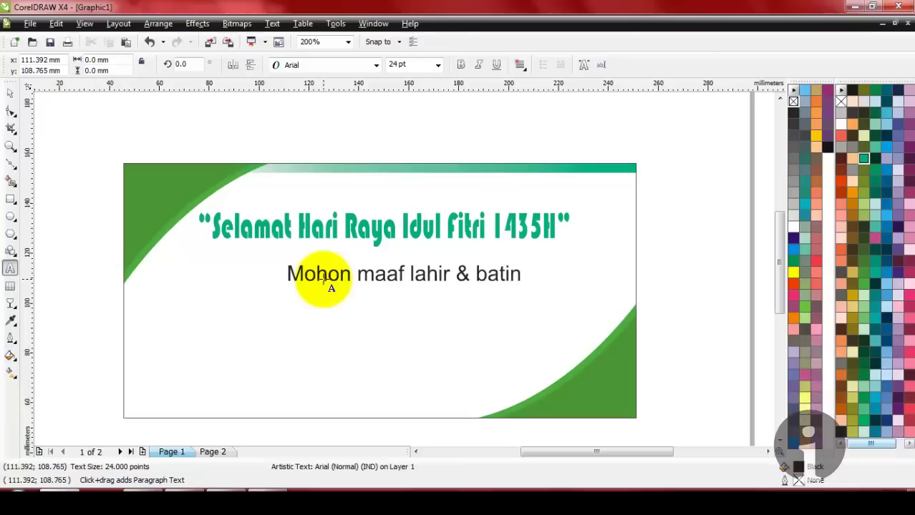
key(ctrl+space)
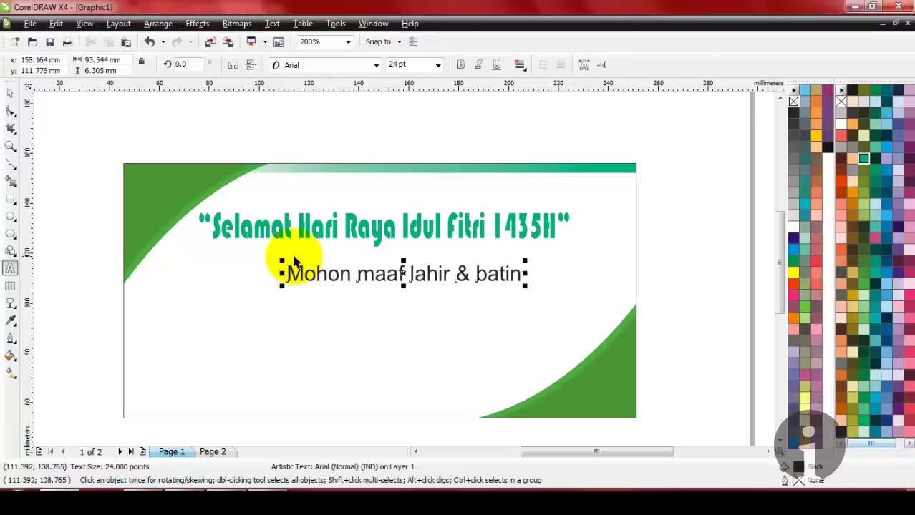
Step: Preview several fonts on the “Mohon maaf lahir & batin” text and set it to Harlow Solid Italic
click(376, 65)
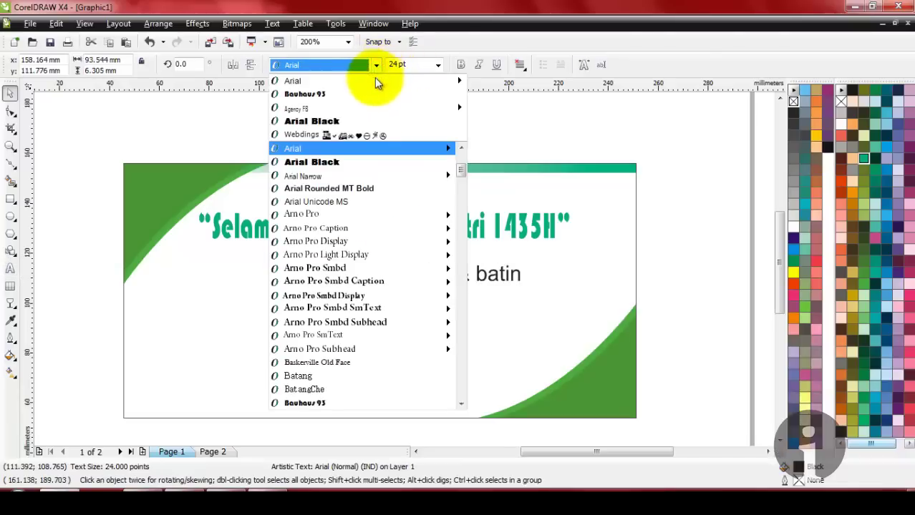
scroll(342, 276, down, 4)
scroll(342, 275, down, 8)
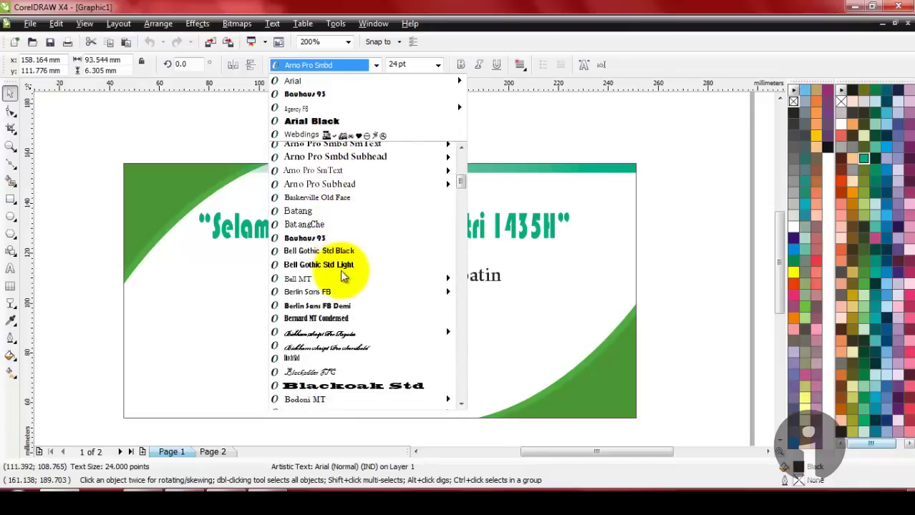
scroll(342, 276, down, 8)
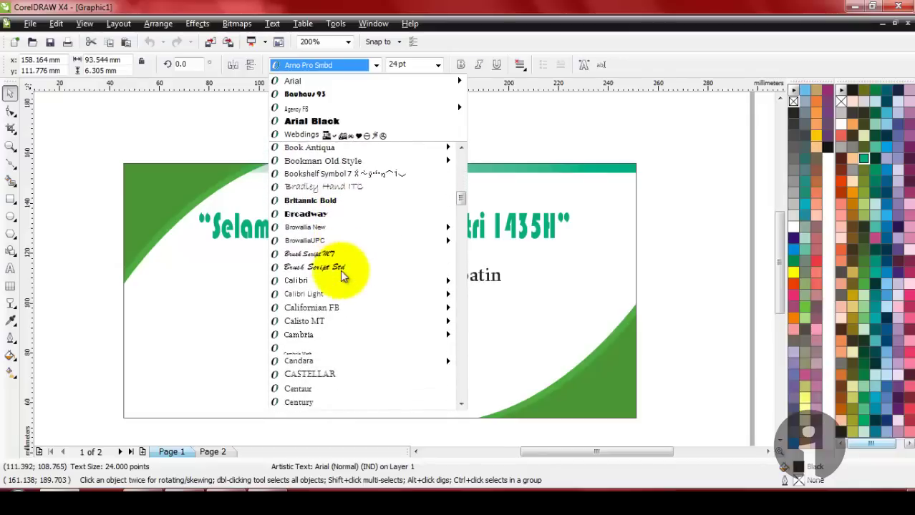
scroll(341, 273, down, 8)
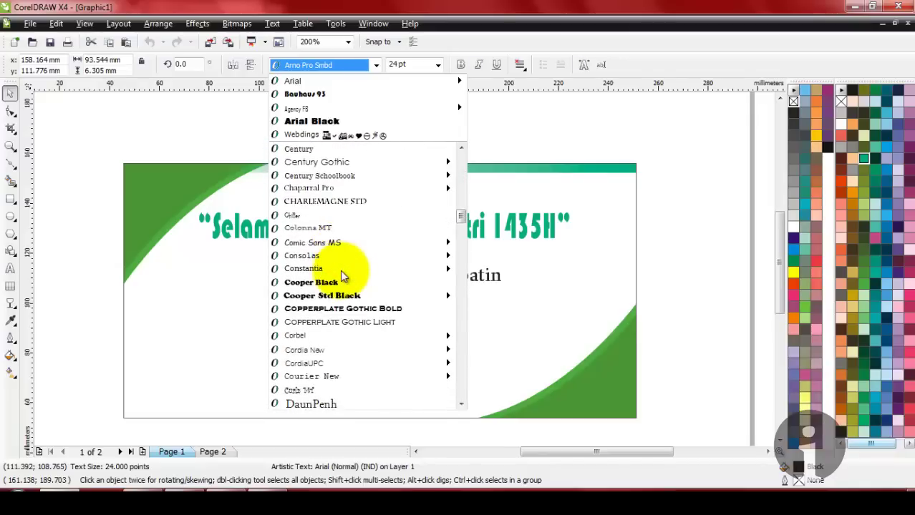
scroll(341, 274, down, 4)
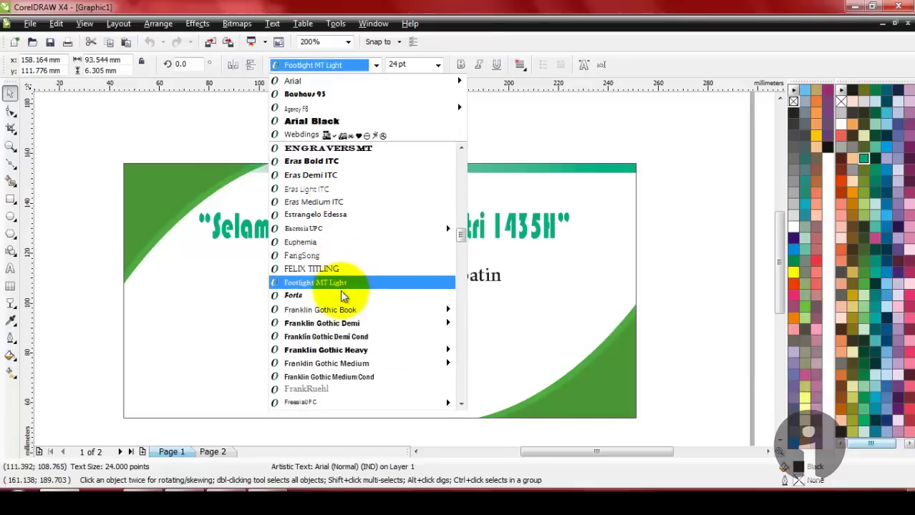
scroll(342, 298, down, 6)
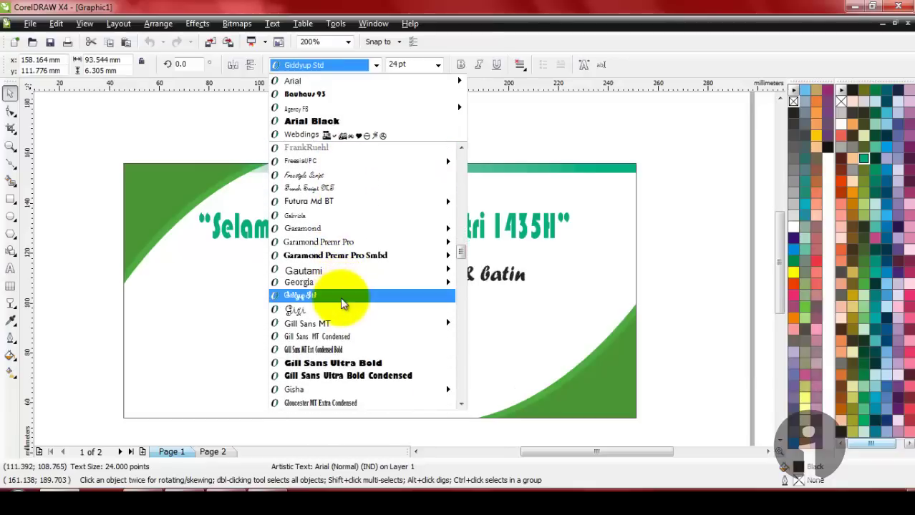
scroll(343, 302, down, 1)
scroll(343, 303, down, 3)
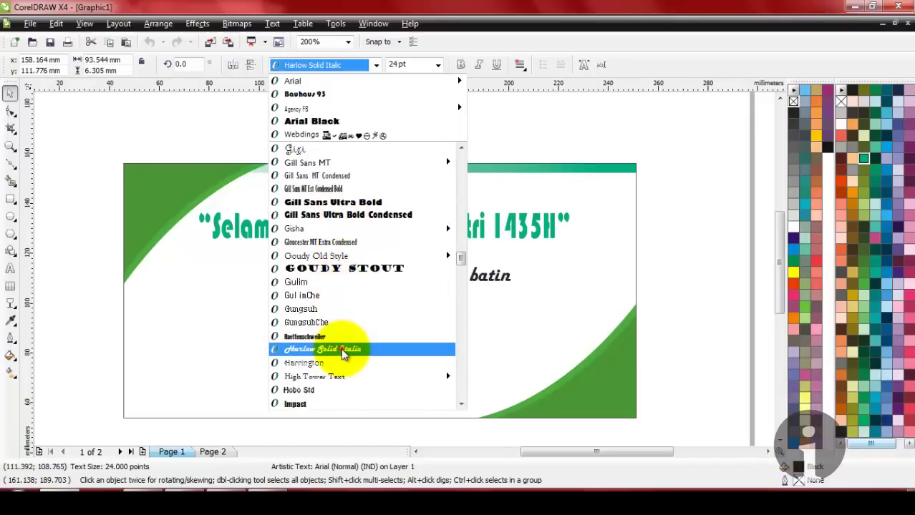
click(343, 351)
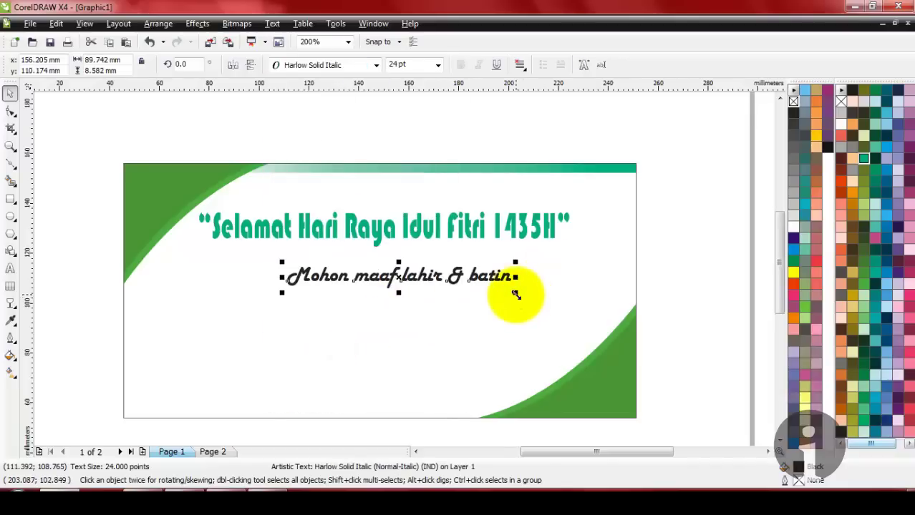
Step: Enlarge the “Mohon maaf lahir & batin” text to about 110 mm wide and place it near the card's right edge, below the greeting
drag(515, 293, 562, 316)
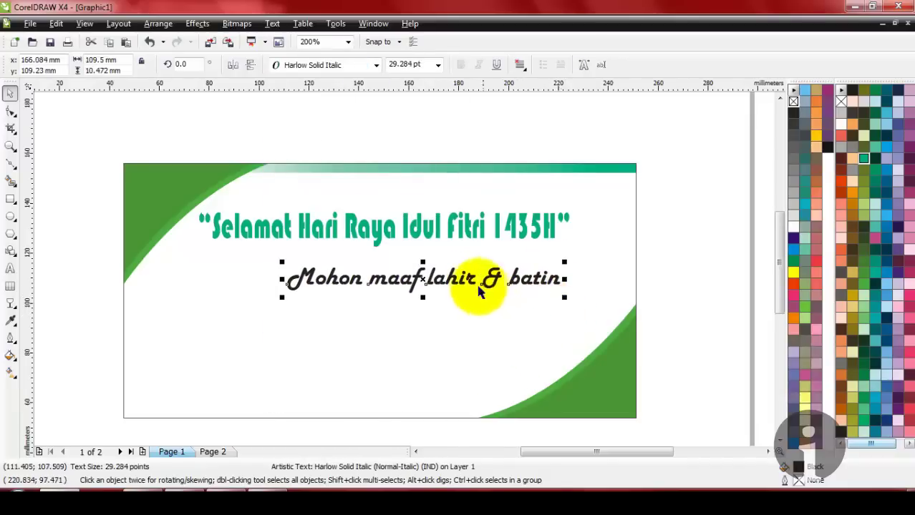
drag(467, 277, 526, 274)
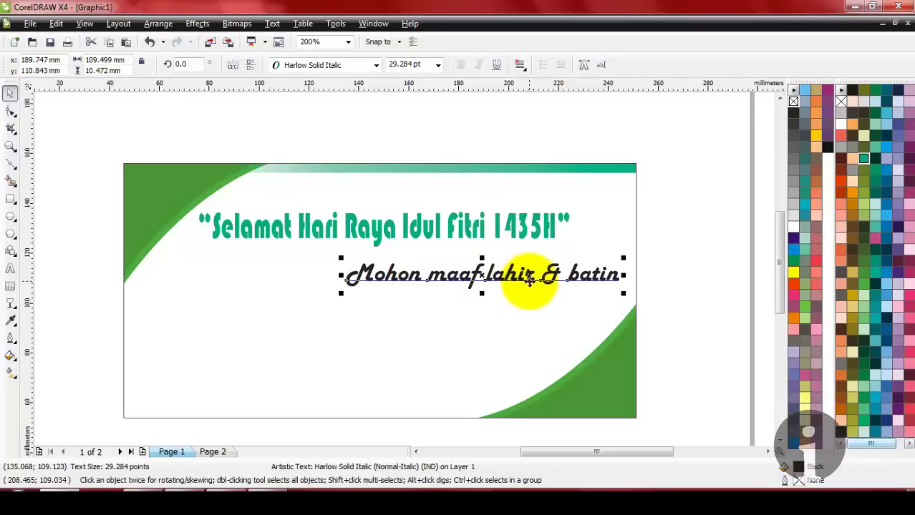
Step: Fill the “Mohon maaf lahir & batin” text with the green C50 M0 Y100 K6
click(868, 286)
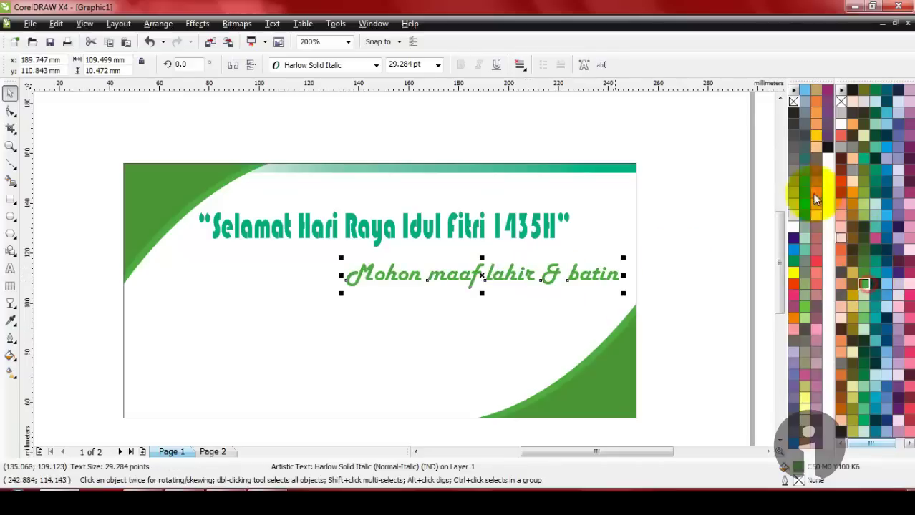
click(678, 212)
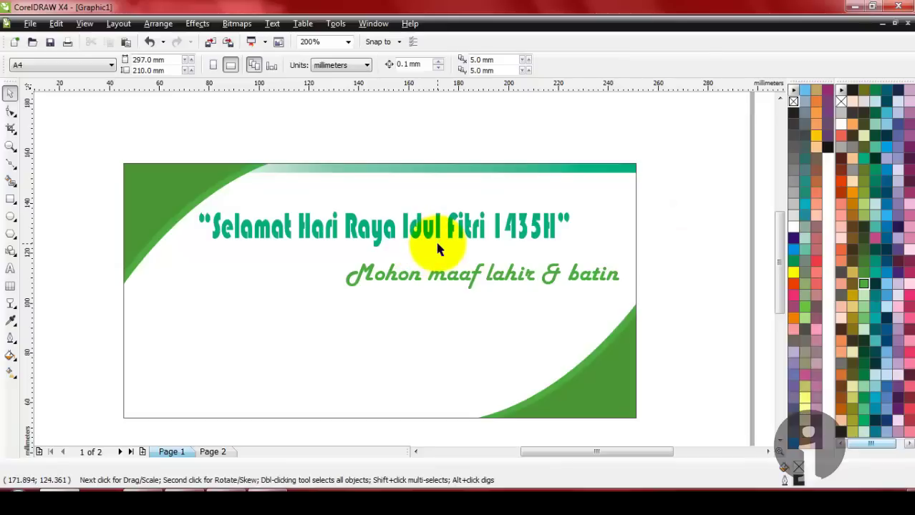
Step: Copy the green ketupat illustration from Page 2 to Page 1 and place it just right of the greeting text
click(224, 455)
click(576, 243)
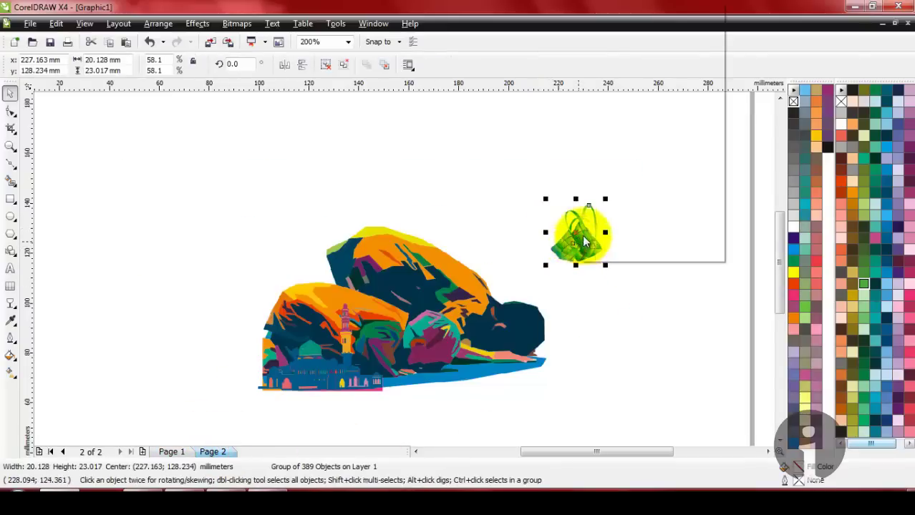
click(604, 103)
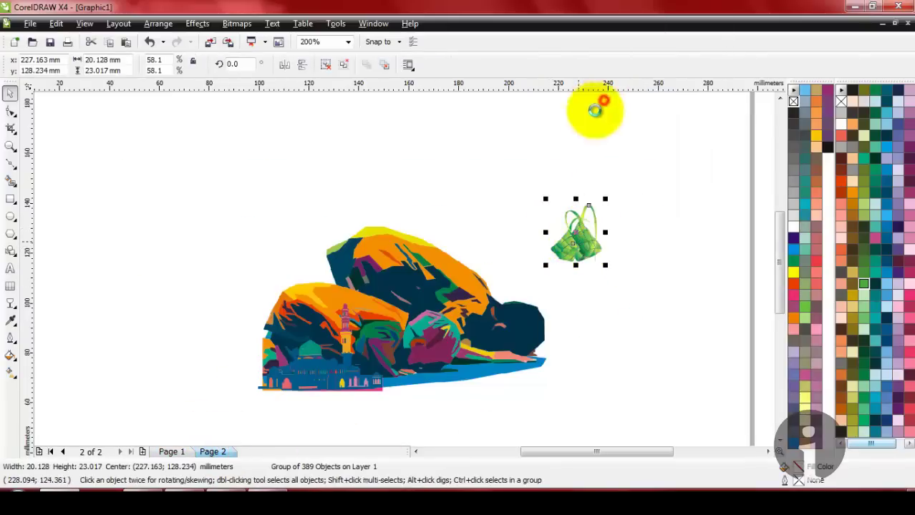
click(172, 453)
right_click(473, 146)
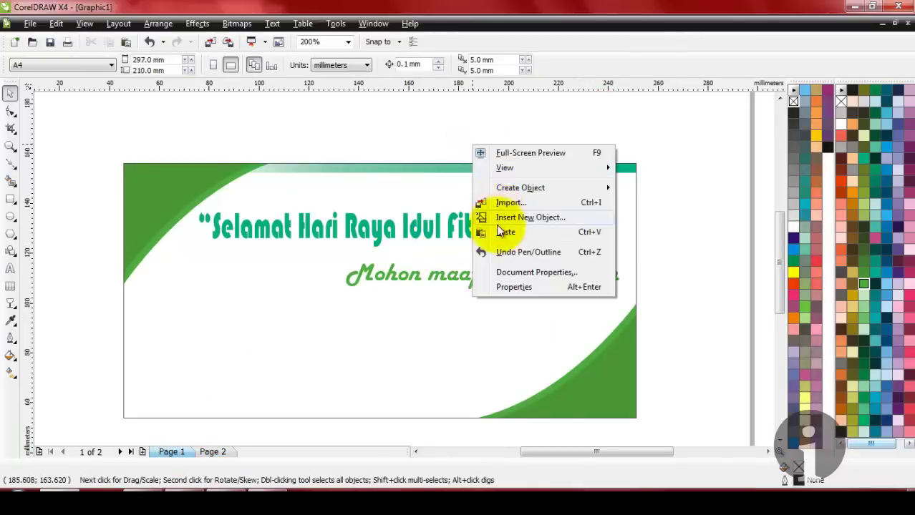
click(505, 231)
drag(607, 186, 592, 244)
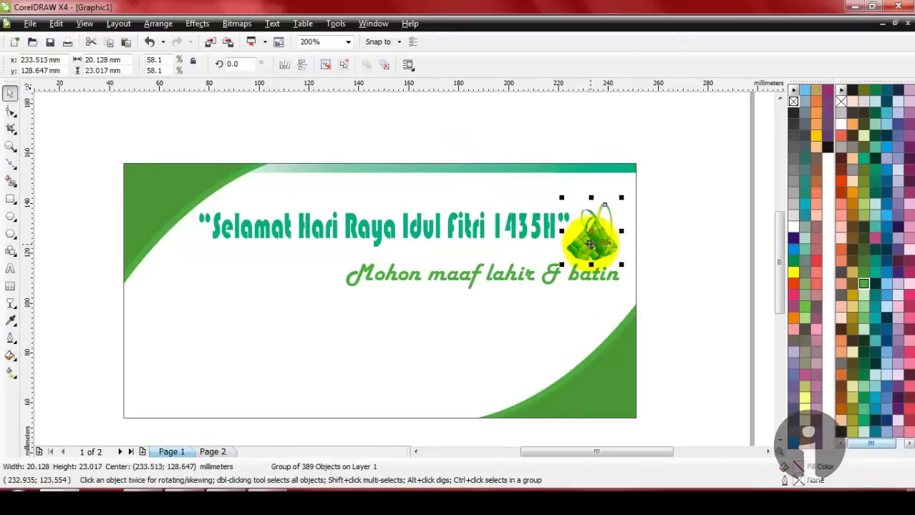
click(652, 263)
Step: Copy the mosque illustration from Page 2 and paste it onto Page 1
click(213, 453)
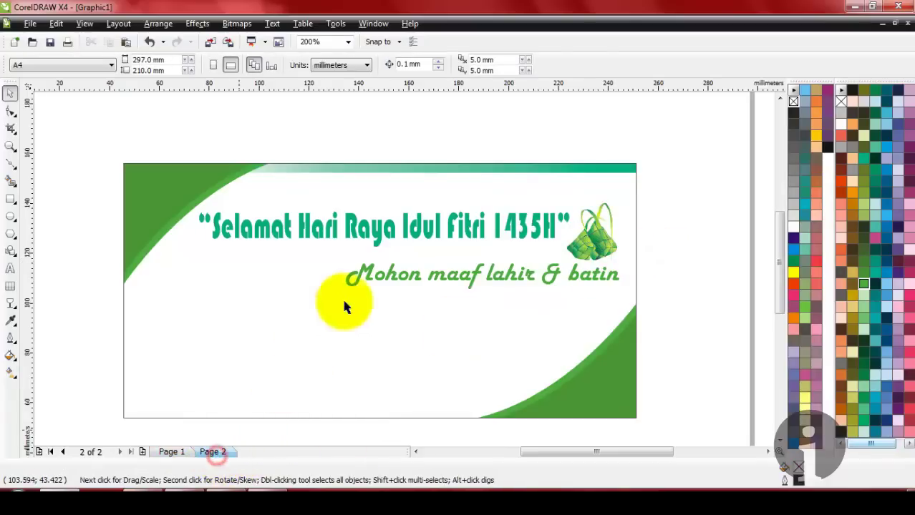
click(342, 371)
right_click(341, 372)
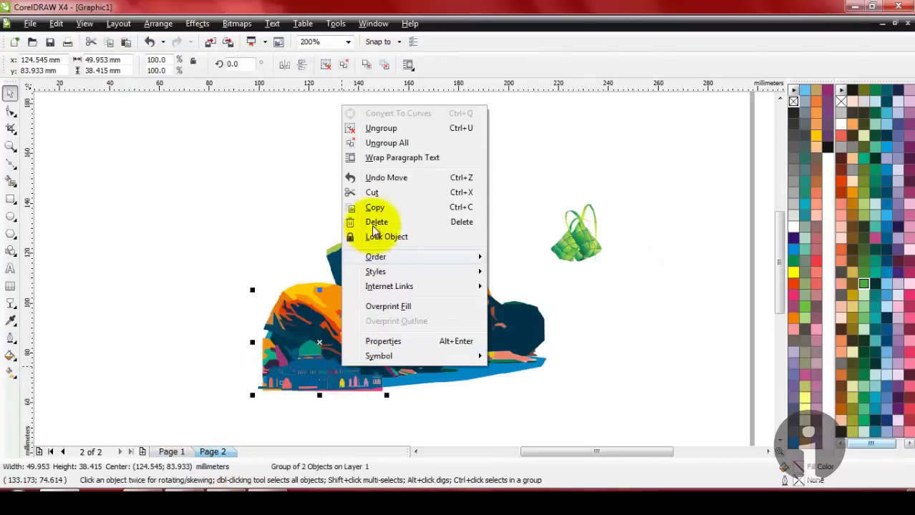
click(377, 208)
click(174, 452)
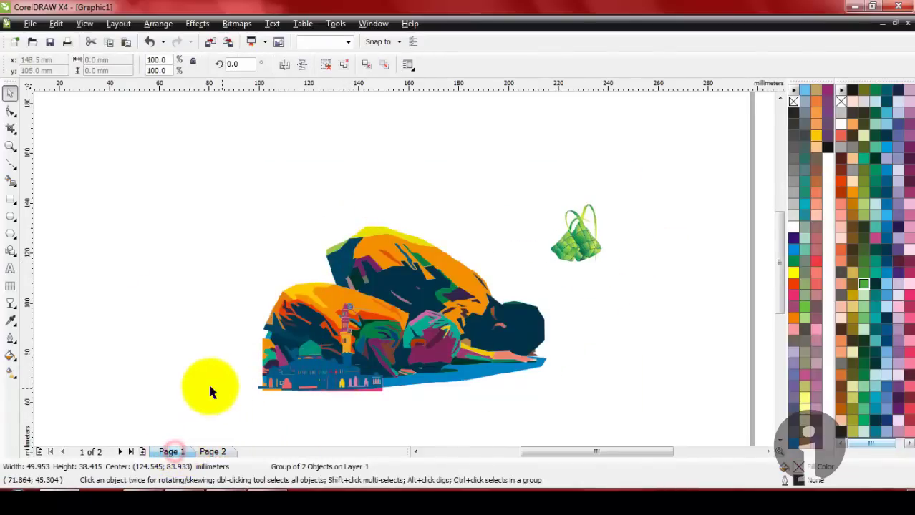
right_click(83, 330)
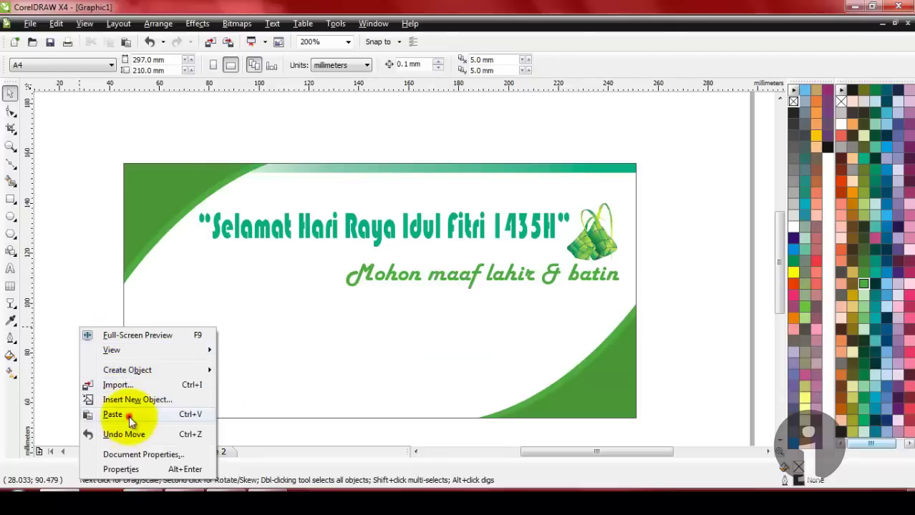
click(129, 416)
Step: Place the mosque in the card's lower-left corner and enlarge it proportionally to about 74 mm wide
drag(307, 367, 184, 386)
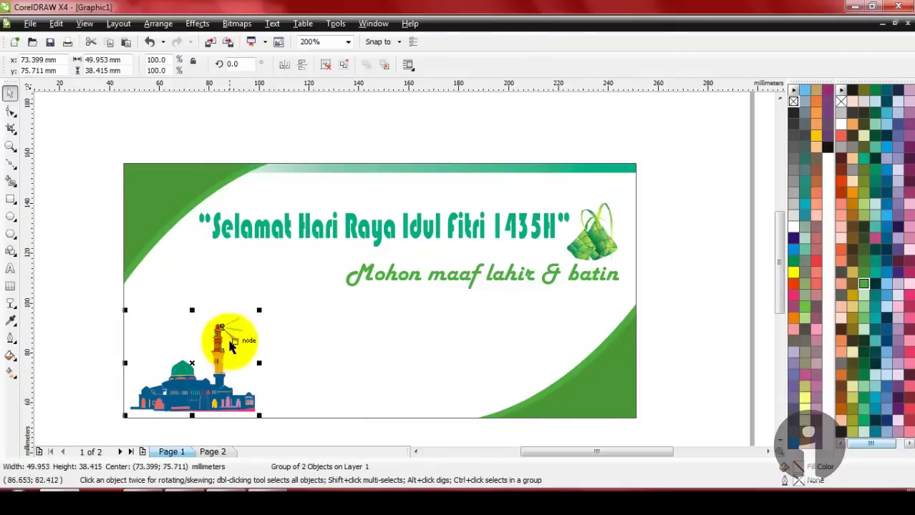
drag(259, 310, 307, 224)
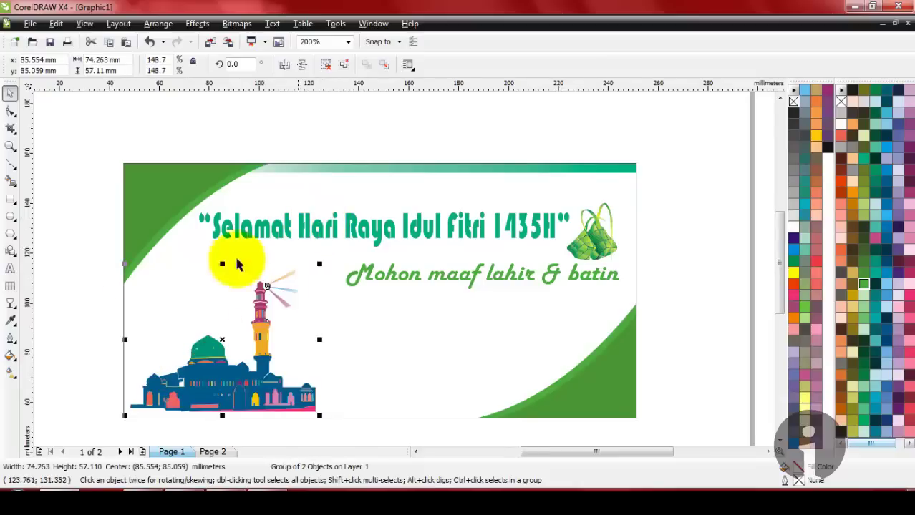
click(90, 272)
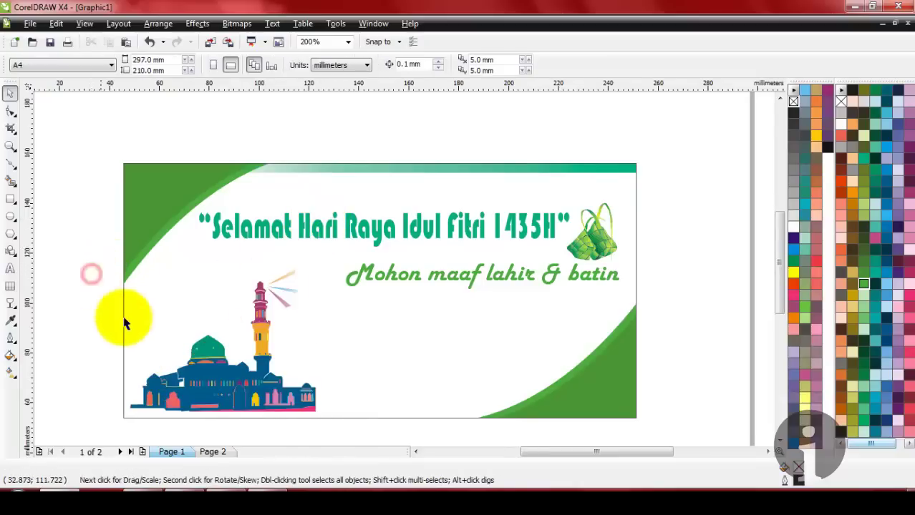
Step: Copy the bitmap of the praying figures from Page 2 to Page 1 and place it at the card's lower left, overlapping the mosque
click(217, 452)
click(423, 277)
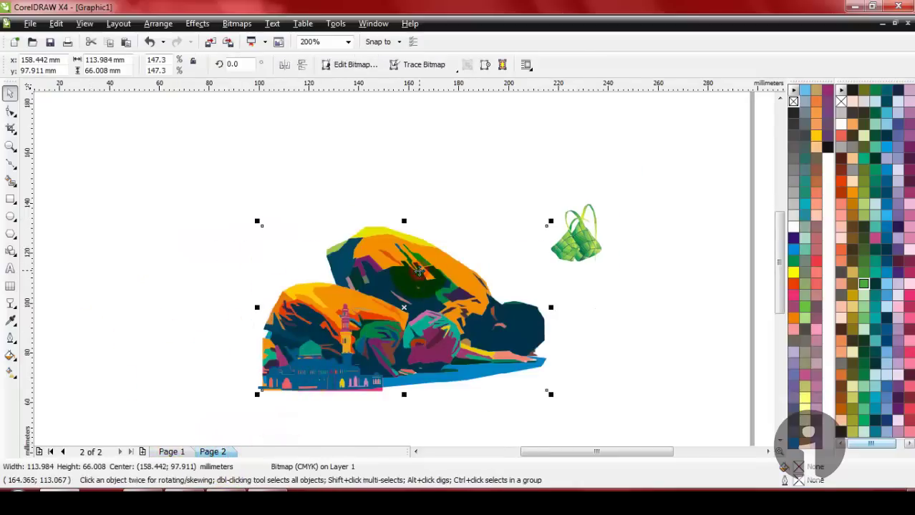
right_click(422, 277)
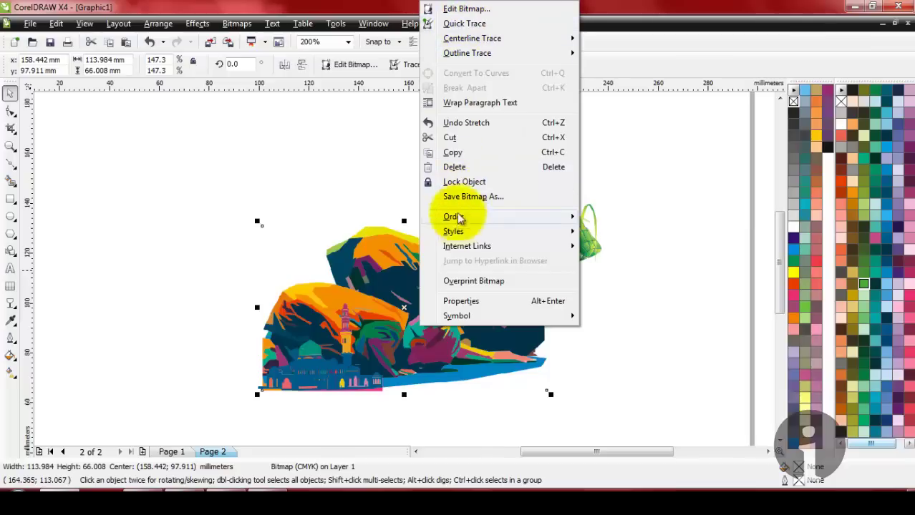
click(455, 152)
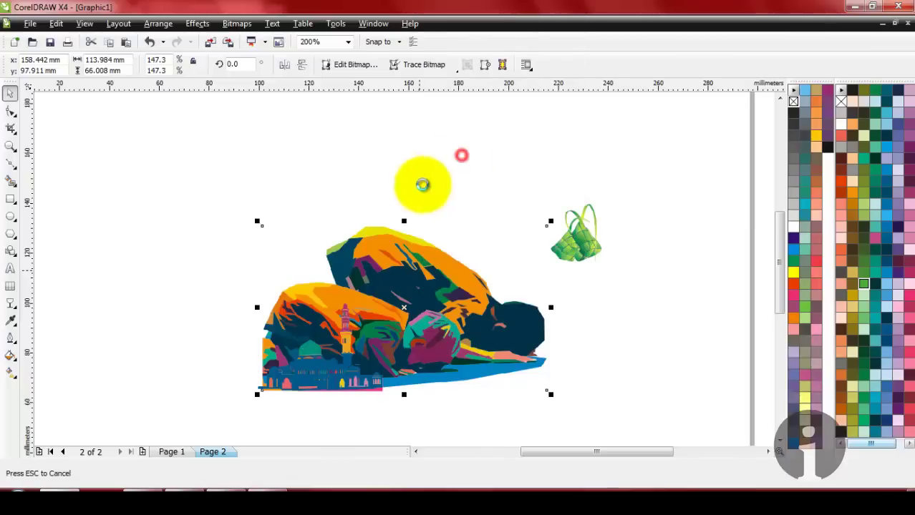
click(177, 452)
right_click(88, 236)
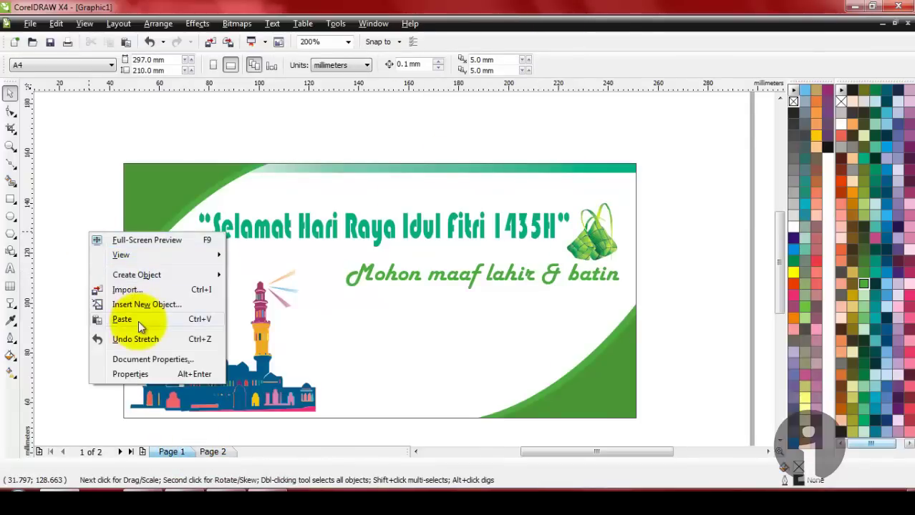
click(139, 320)
drag(360, 322, 239, 341)
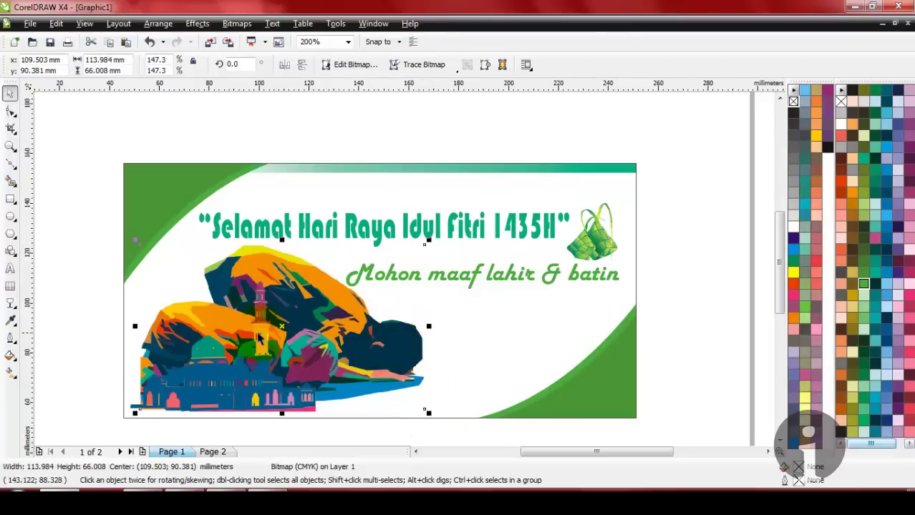
Step: Move the praying-figures bitmap right toward the card's centre and give it a uniform transparency of 78
drag(286, 330, 366, 330)
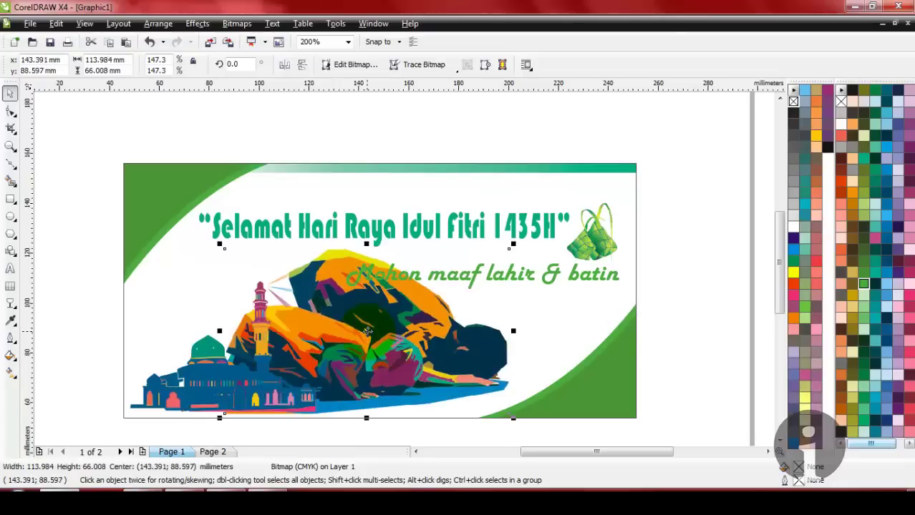
click(14, 309)
click(63, 398)
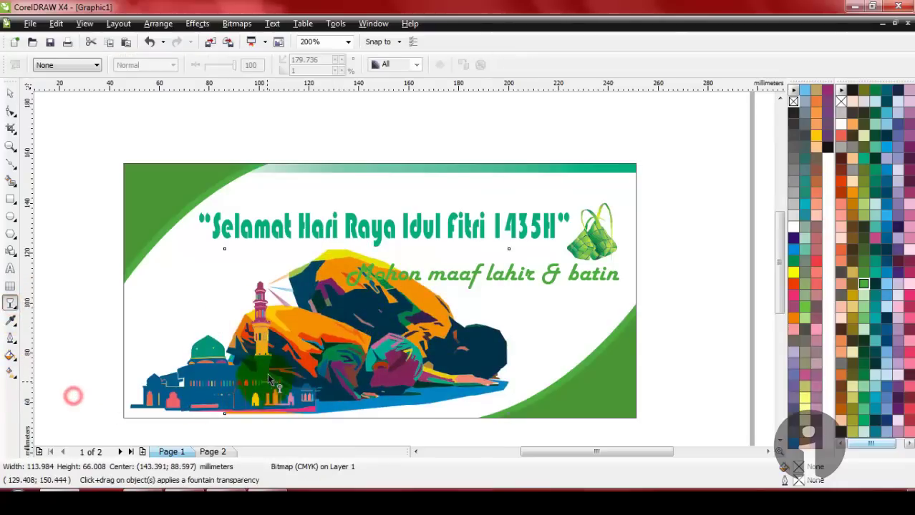
drag(230, 358, 494, 344)
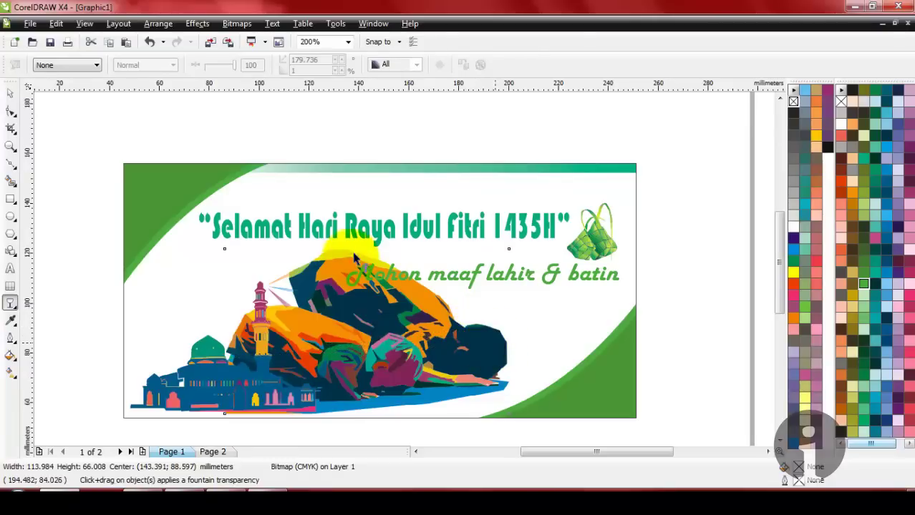
click(96, 65)
click(73, 82)
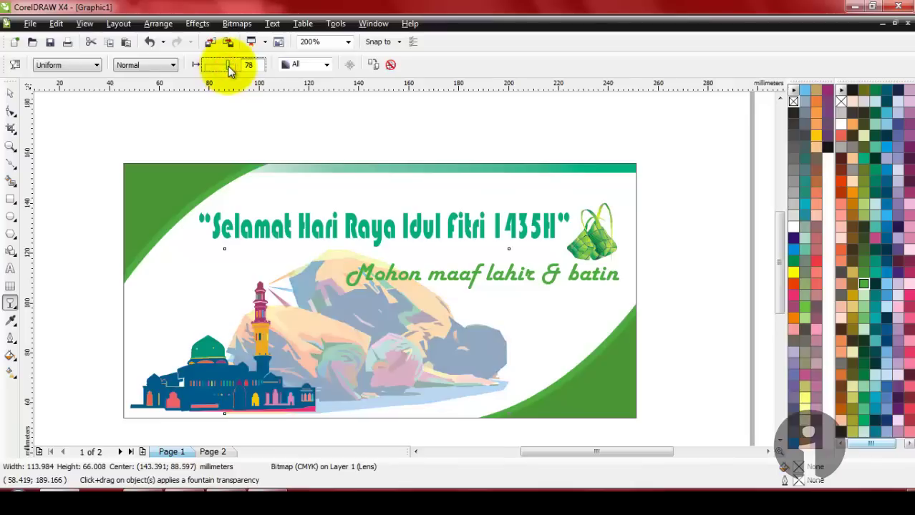
click(10, 95)
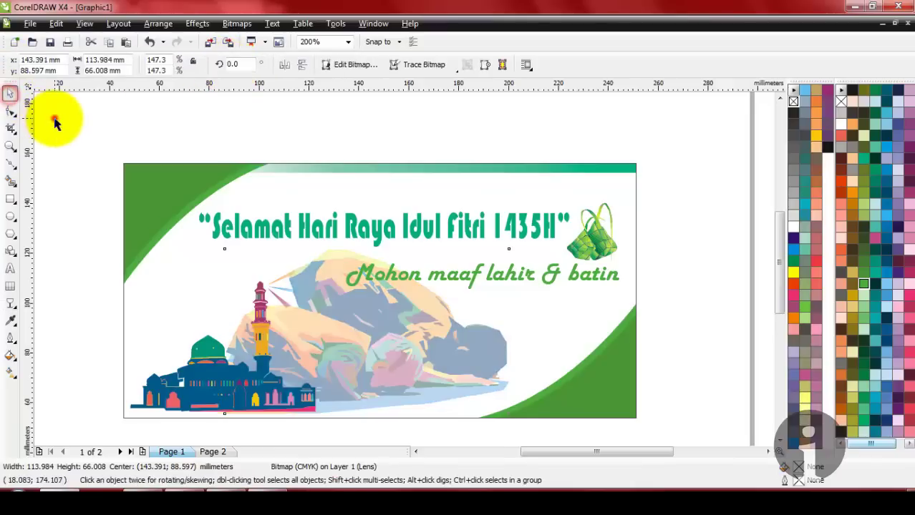
click(56, 115)
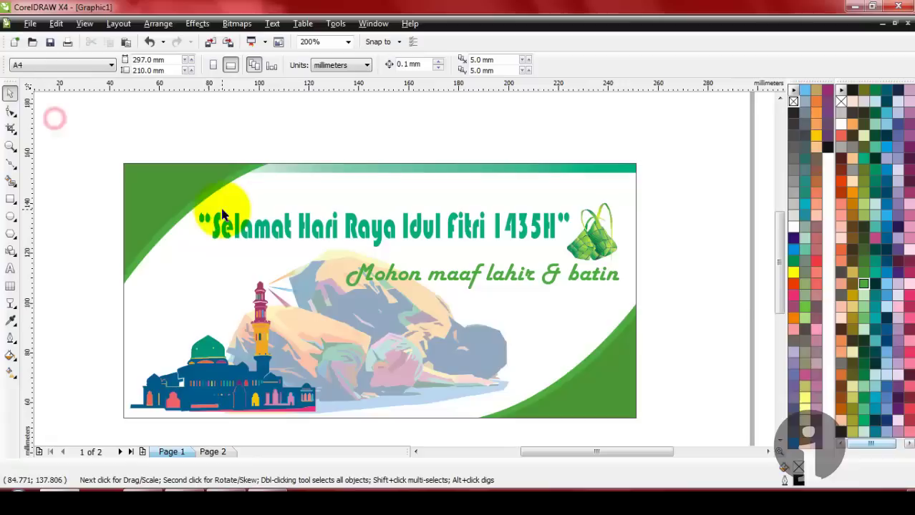
Step: Remove the black outline from the card's large PowerClip background rectangle
click(187, 262)
right_click(188, 269)
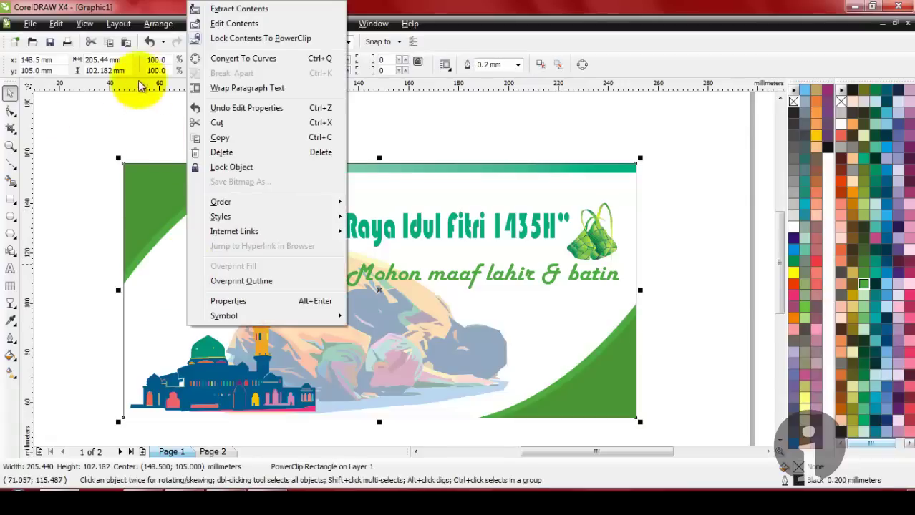
click(266, 153)
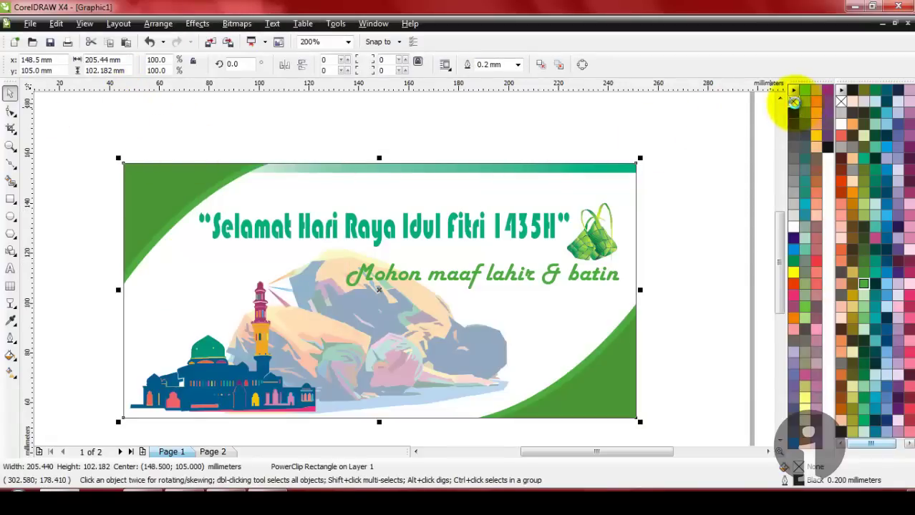
click(686, 180)
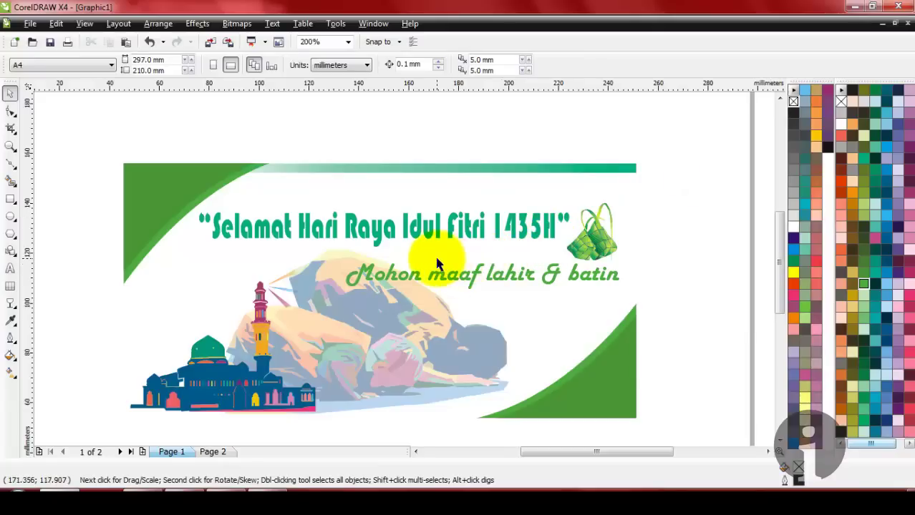